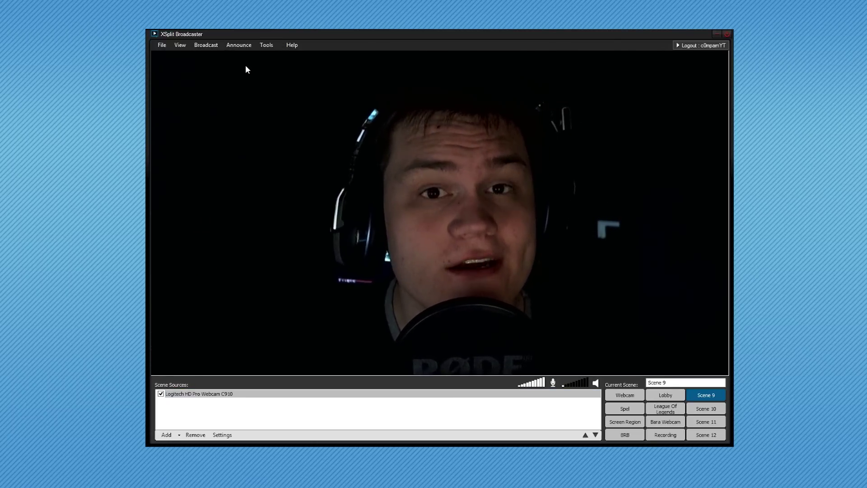
# Open the broadcast channel settings and select the first existing Justin.tv/Twitch channel.
pyautogui.click(206, 45)
pyautogui.click(218, 105)
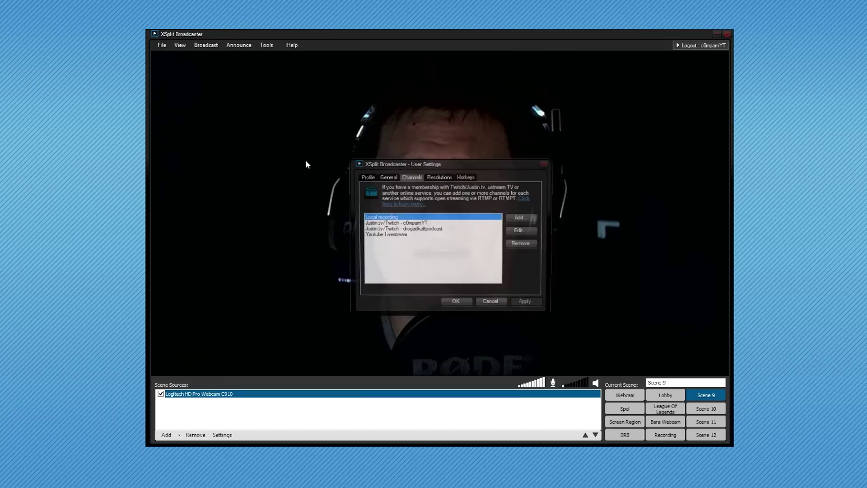
pyautogui.click(416, 223)
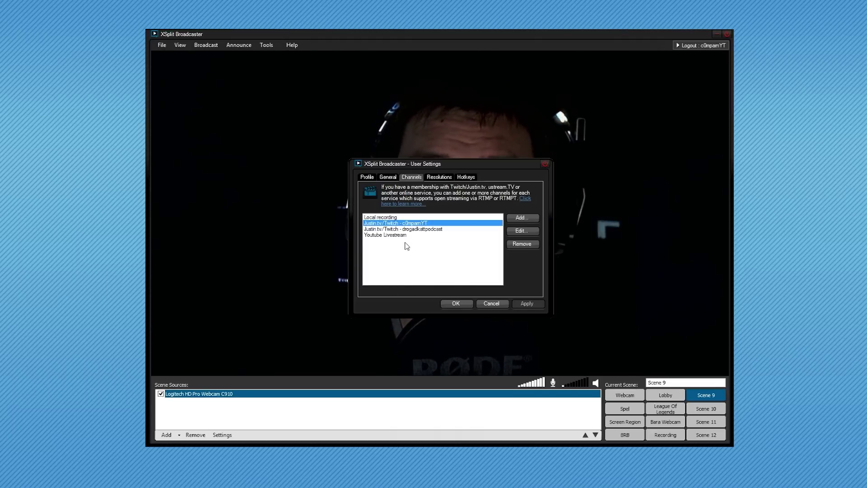
# View the Justin.tv/Twitch plugin in the Broadcast Plugin Store and return to the channel list.
pyautogui.click(521, 217)
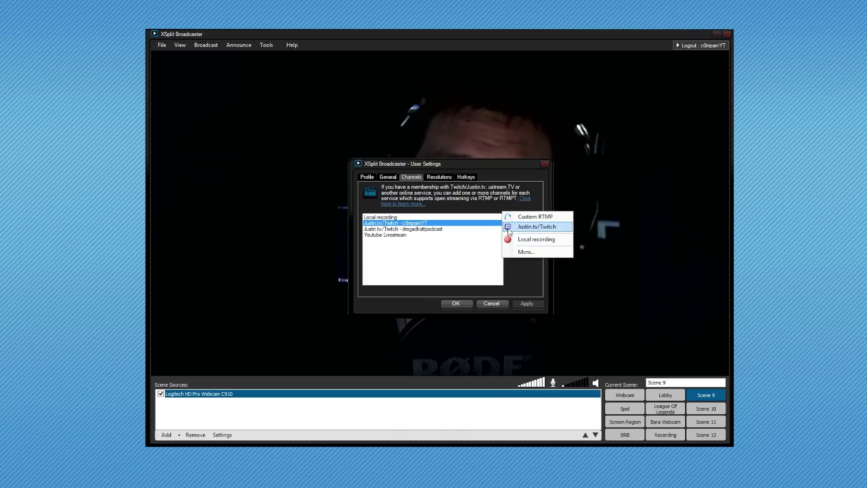
pyautogui.click(545, 251)
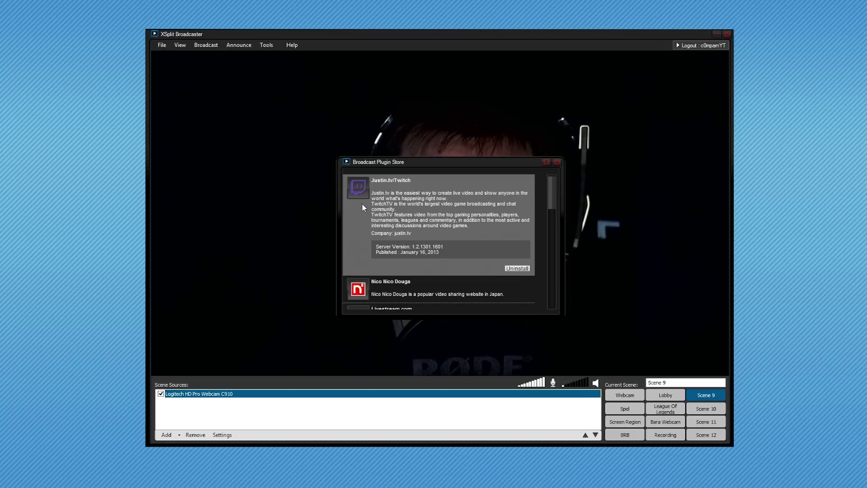
pyautogui.moveTo(552, 189)
pyautogui.mouseDown()
pyautogui.moveTo(541, 297)
pyautogui.moveTo(559, 247)
pyautogui.moveTo(557, 174)
pyautogui.mouseUp()
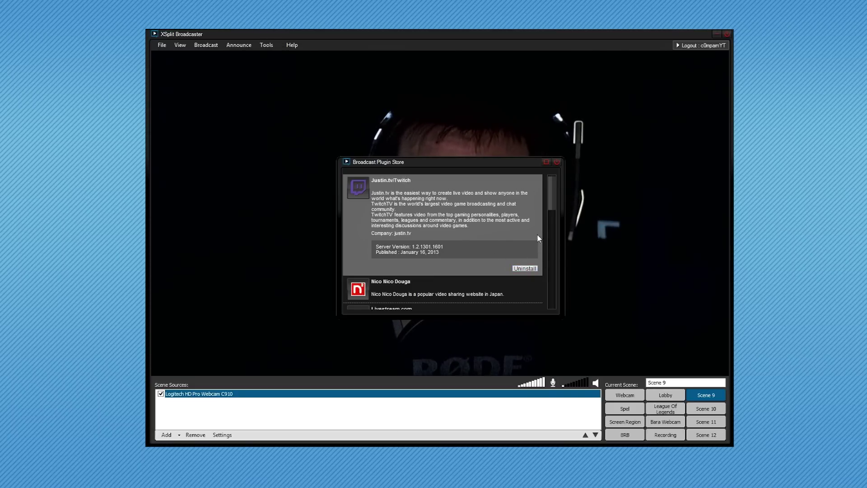
pyautogui.click(557, 162)
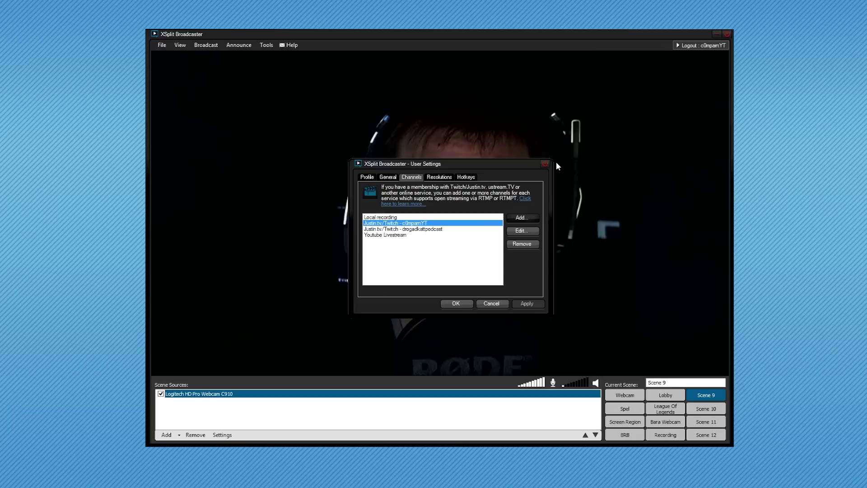
pyautogui.click(522, 218)
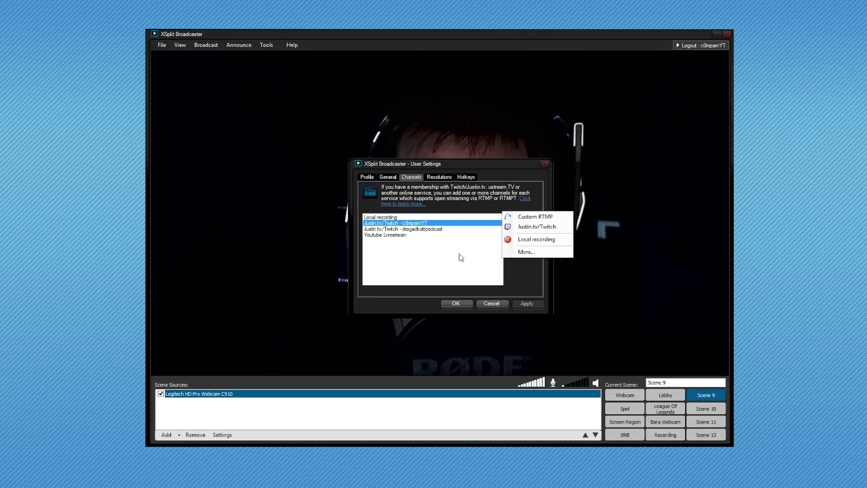
pyautogui.click(429, 262)
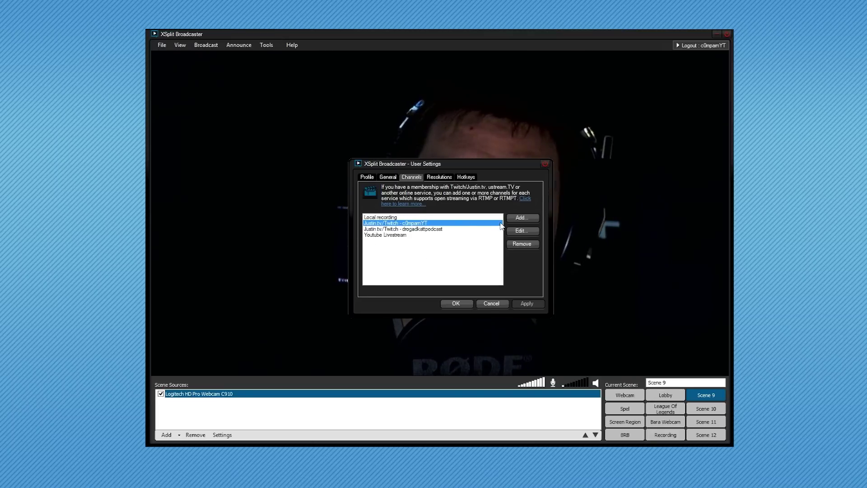
pyautogui.click(524, 219)
pyautogui.click(526, 226)
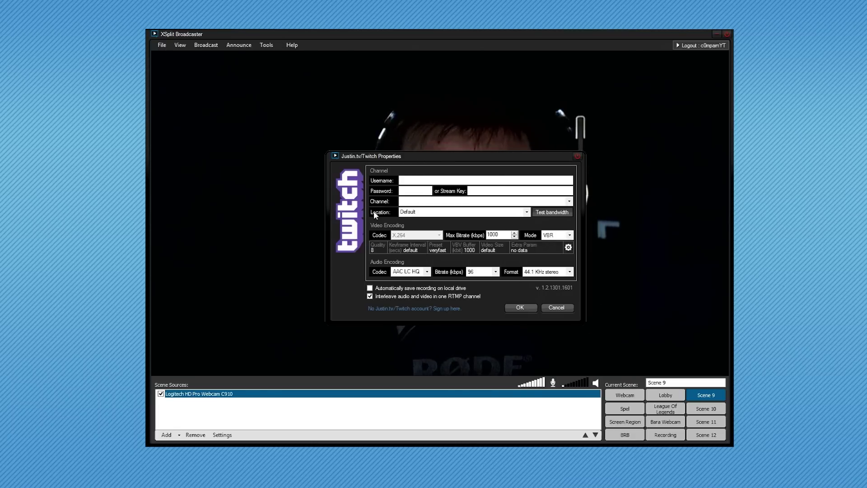
pyautogui.click(555, 308)
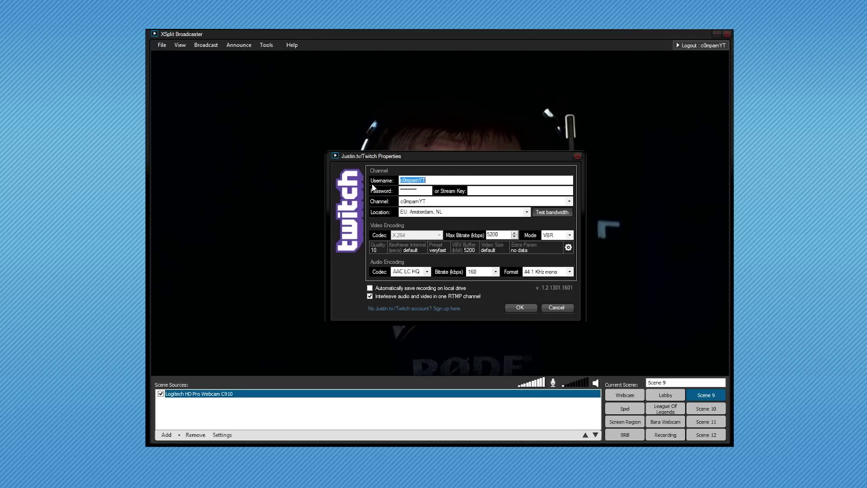
# Go through the existing Twitch channel's login and channel fields and set its location to EU: Amsterdam, NL.
pyautogui.click(437, 182)
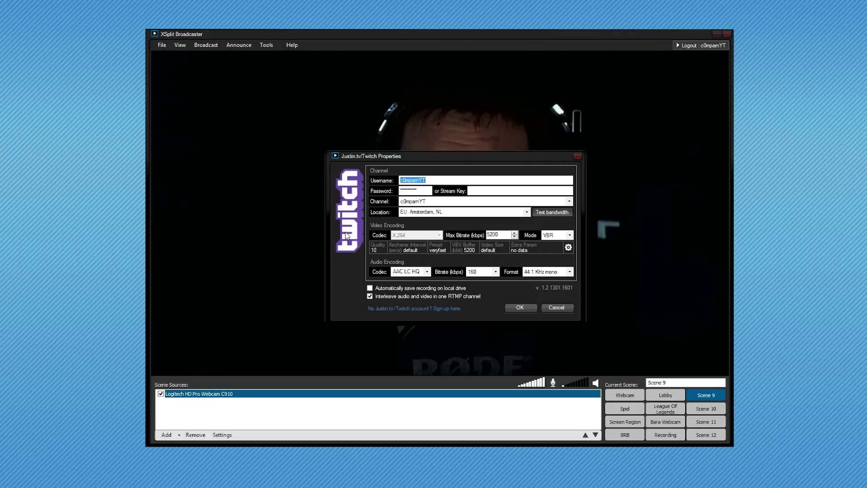
pyautogui.press('Tab')
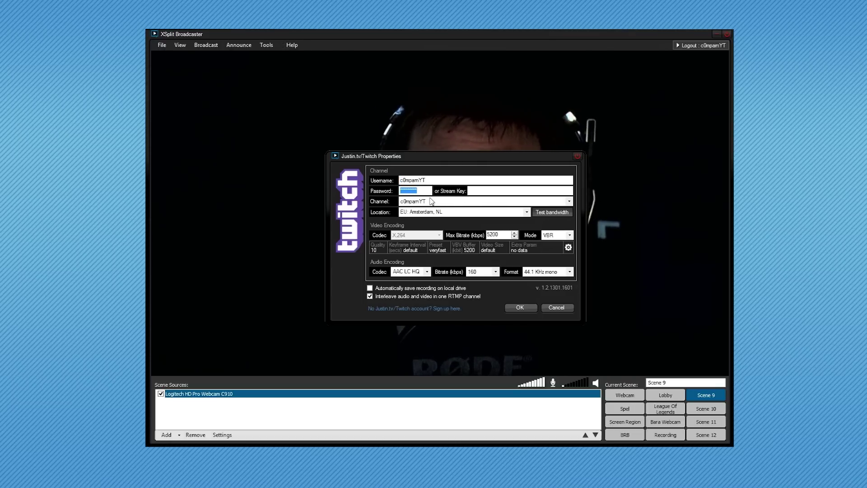
pyautogui.press('Tab')
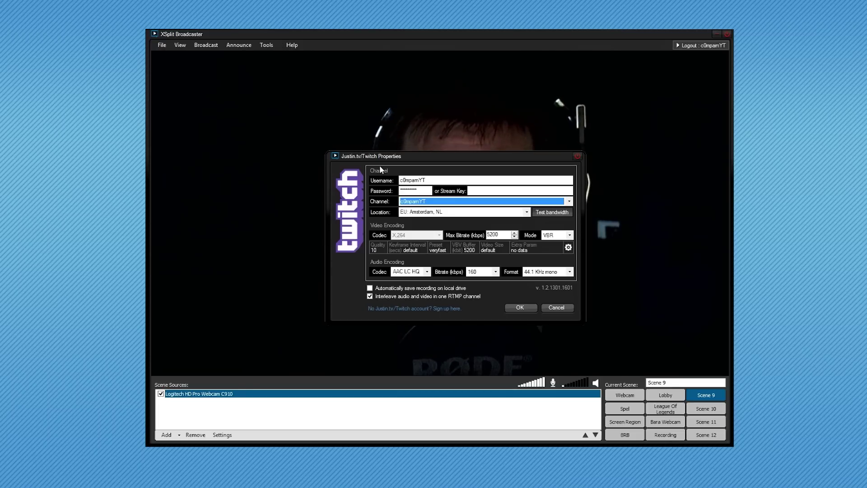
pyautogui.click(526, 213)
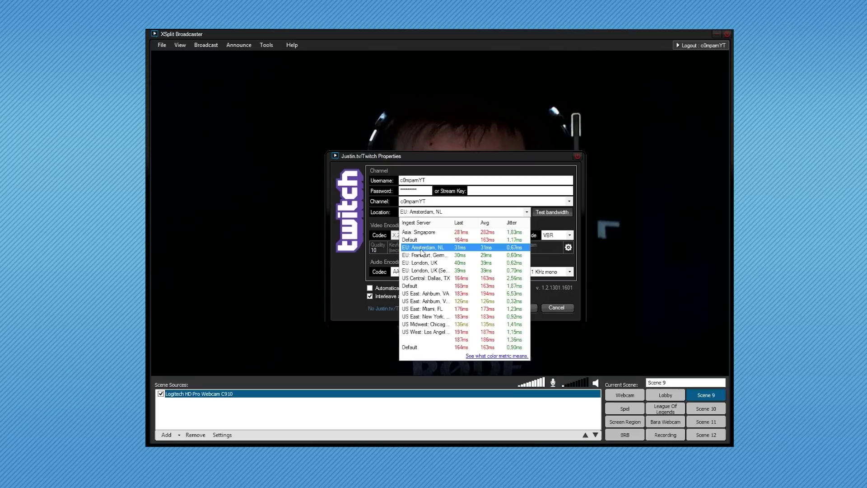
pyautogui.click(423, 248)
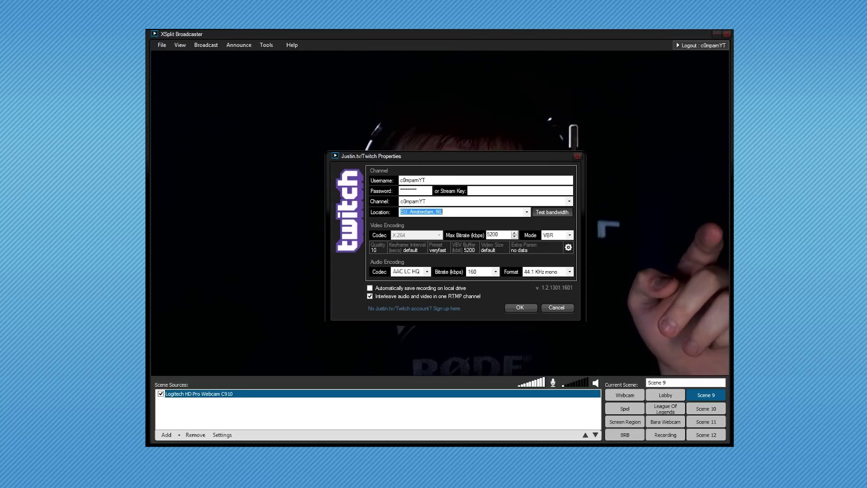
# Switch to Chrome and open speedtest.net.
pyautogui.hotkey('alt', 'Tab')
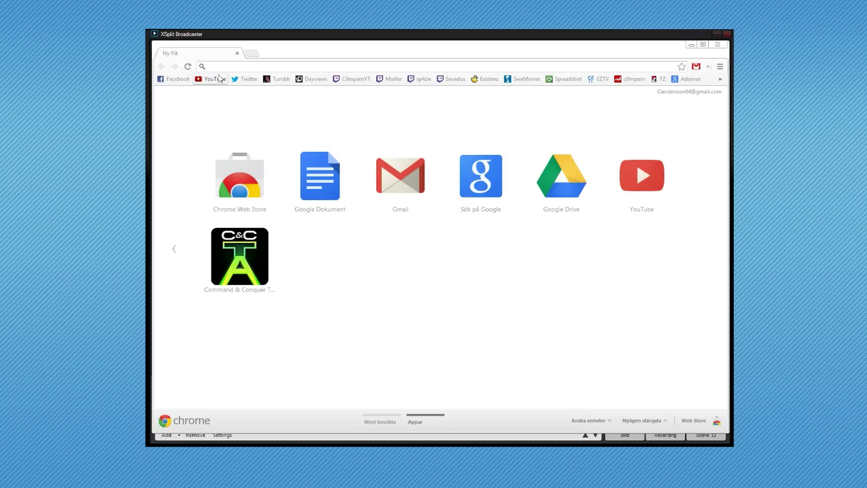
pyautogui.write('t')
pyautogui.press('BackSpace')
pyautogui.press('BackSpace')
pyautogui.write('speedt')
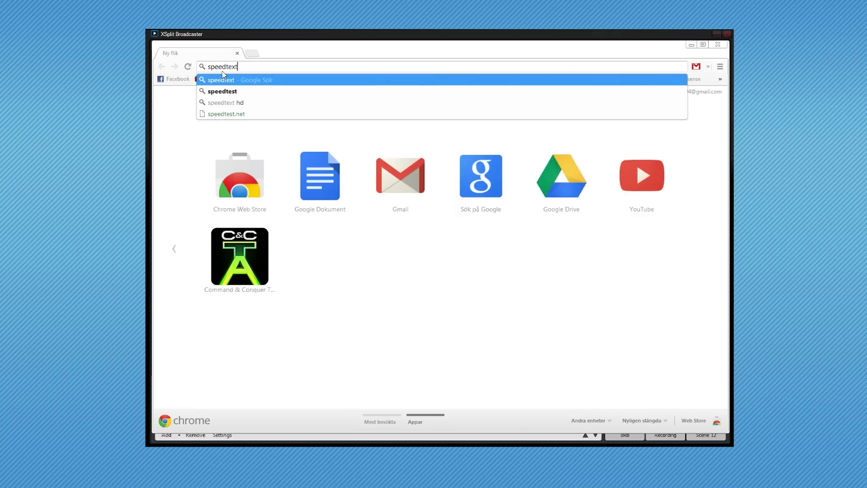
pyautogui.write('est.net')
pyautogui.press('Return')
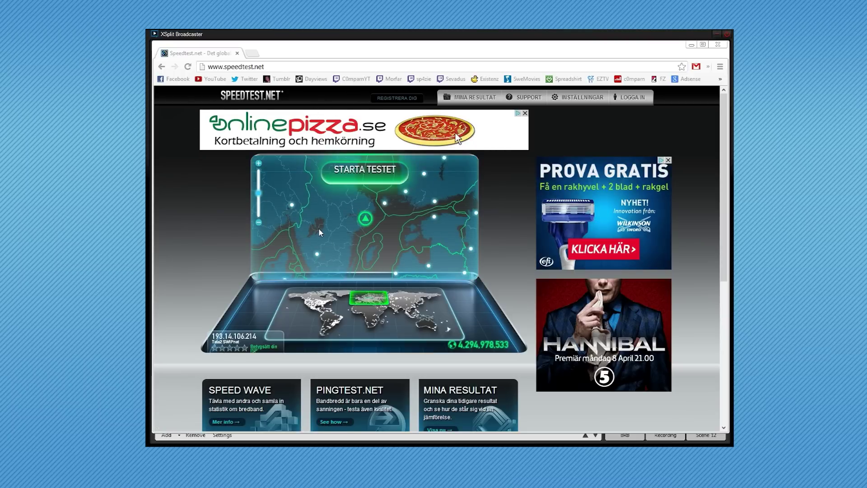
# Run a connection speed test against the Amsterdam server, then reload the page and repeat the test.
pyautogui.moveTo(454, 238)
pyautogui.moveTo(370, 204)
pyautogui.moveTo(329, 240)
pyautogui.mouseDown()
pyautogui.moveTo(393, 188)
pyautogui.moveTo(420, 186)
pyautogui.mouseUp()
pyautogui.moveTo(385, 214); pyautogui.dragTo(400, 202)
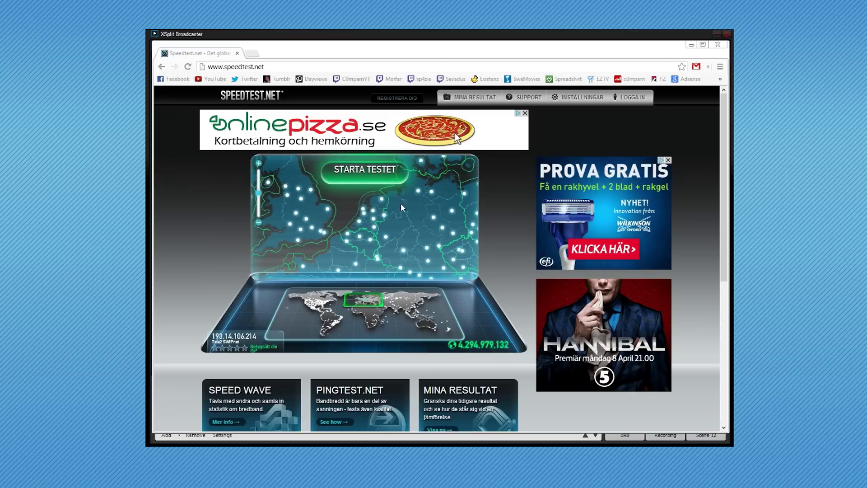
pyautogui.moveTo(371, 216)
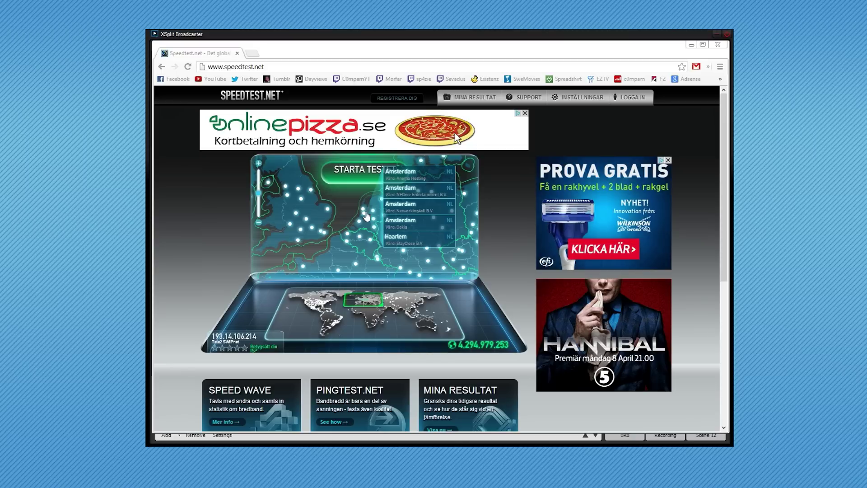
pyautogui.click(366, 215)
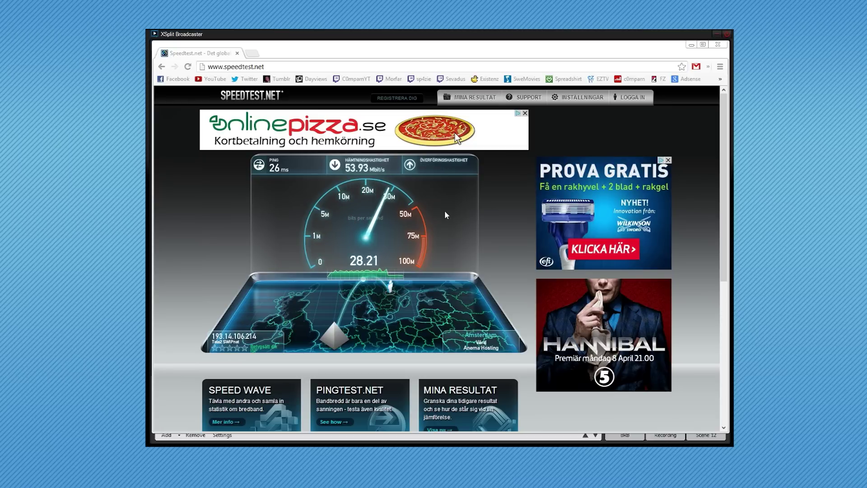
pyautogui.click(188, 67)
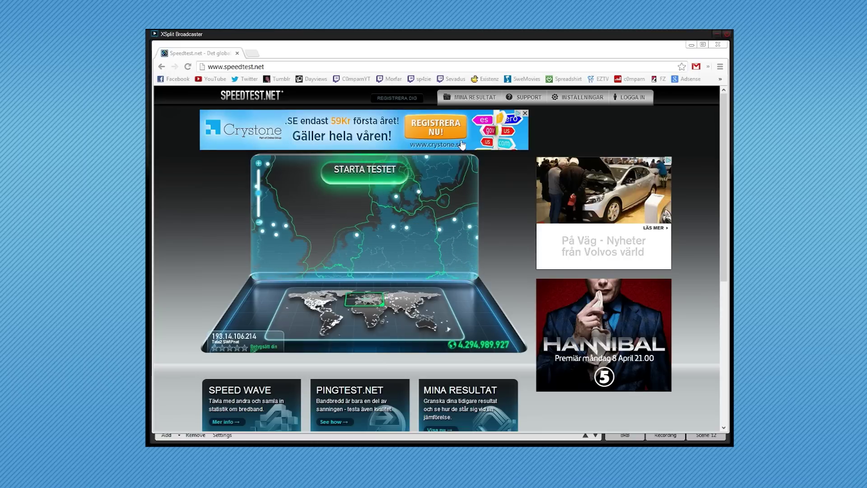
pyautogui.click(343, 253)
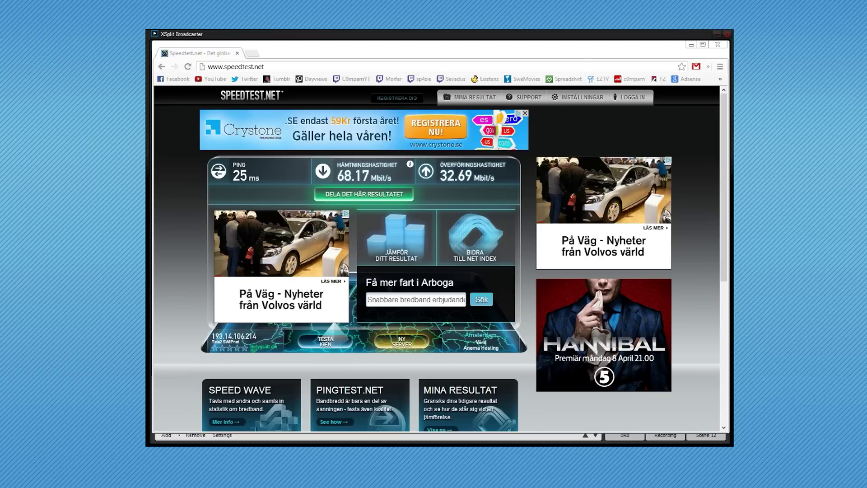
# Permanently delete the Capture video file.
pyautogui.hotkey('shift', 'Delete')
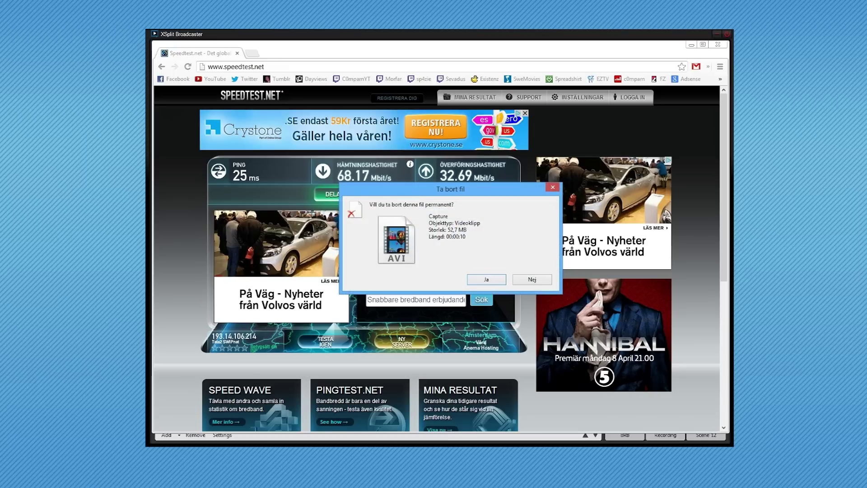
pyautogui.press('Return')
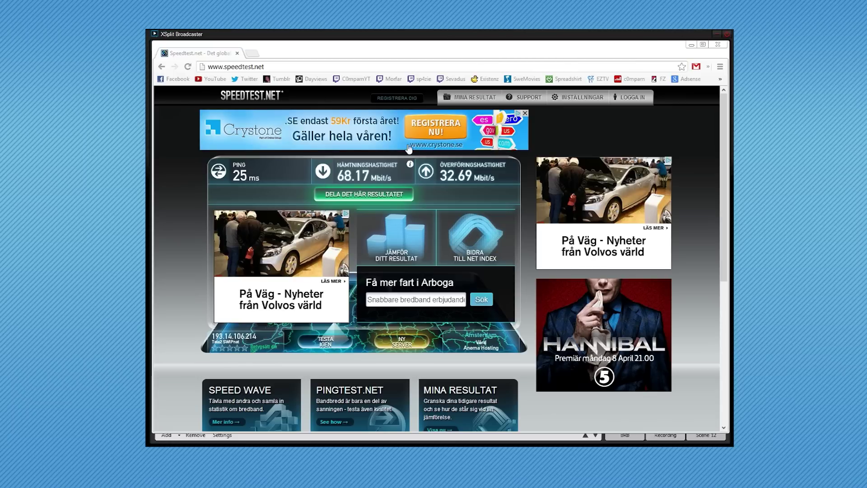
# Close the browser to return to XSplit Broadcaster and examine the maximum video bitrate in the Twitch properties.
pyautogui.click(719, 47)
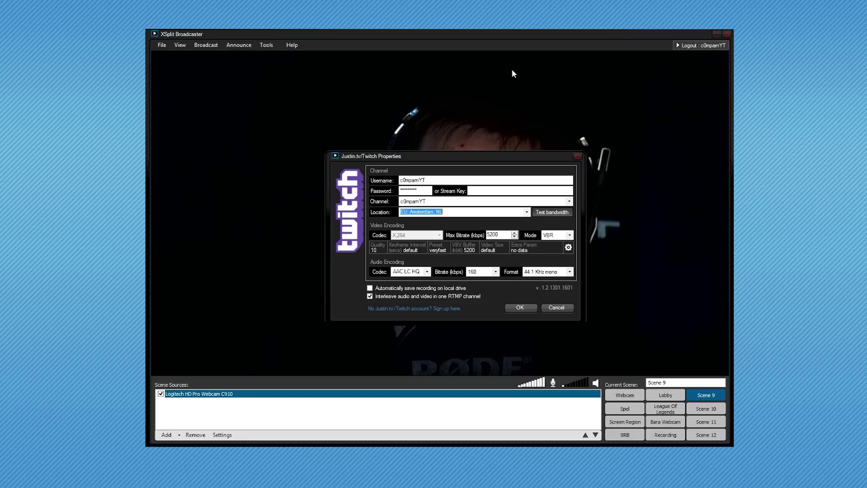
pyautogui.doubleClick(503, 234)
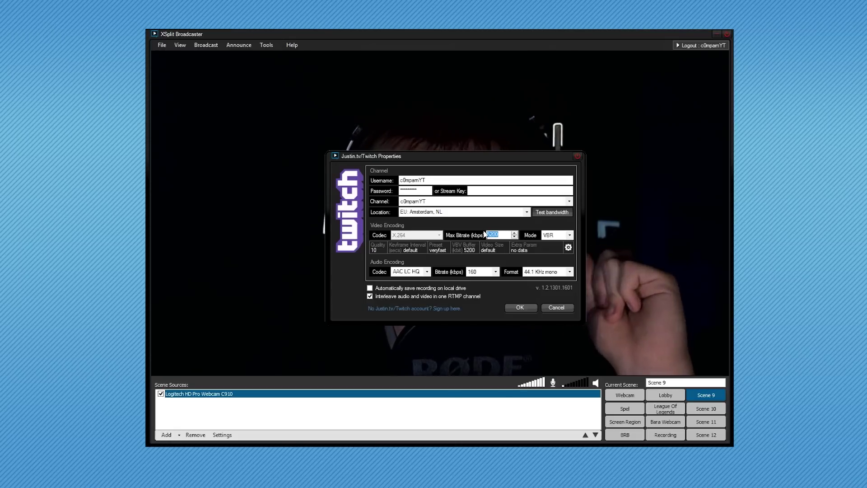
pyautogui.click(499, 235)
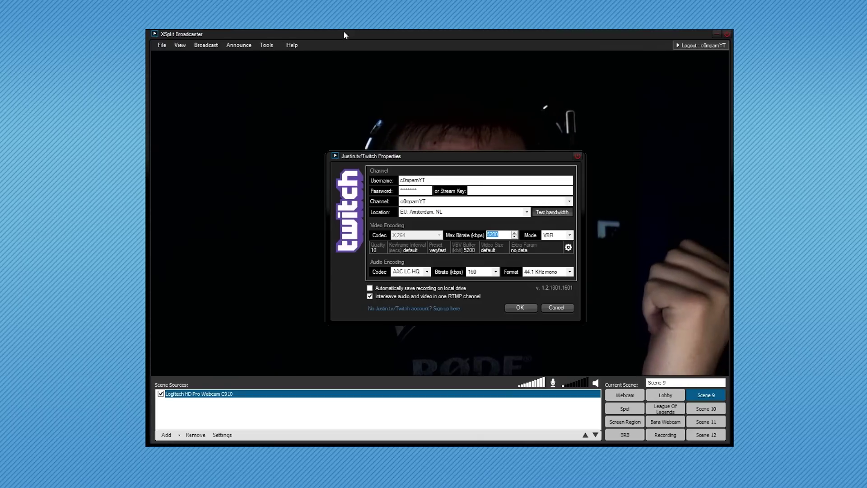
pyautogui.click(489, 235)
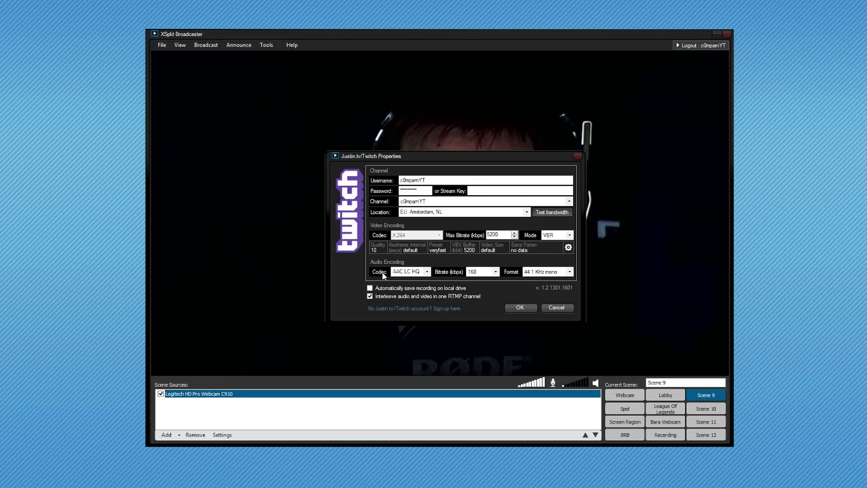
# Configure the Twitch channel's audio encoding with the AAC LC HQ codec, 160 kbps bitrate and 44.1 KHz mono format.
pyautogui.click(426, 272)
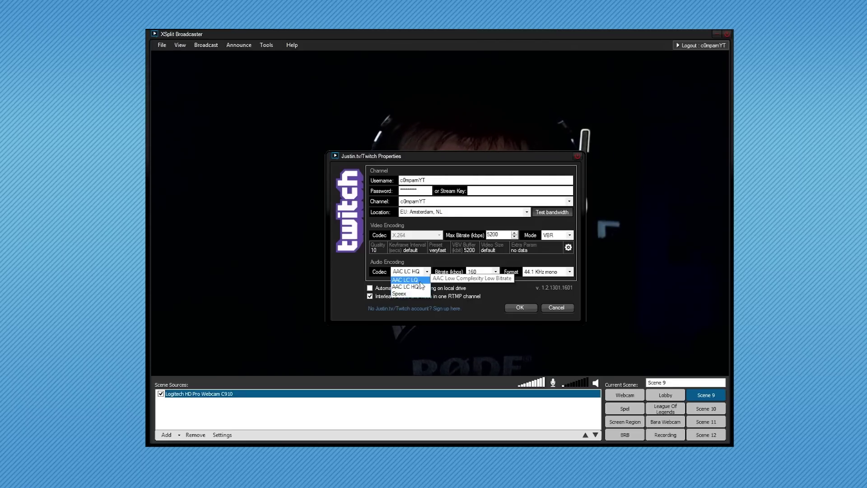
pyautogui.click(414, 287)
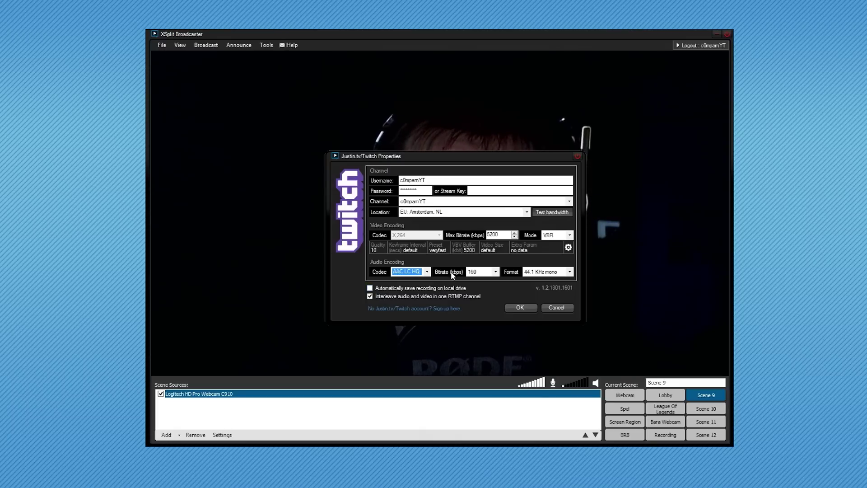
pyautogui.click(495, 271)
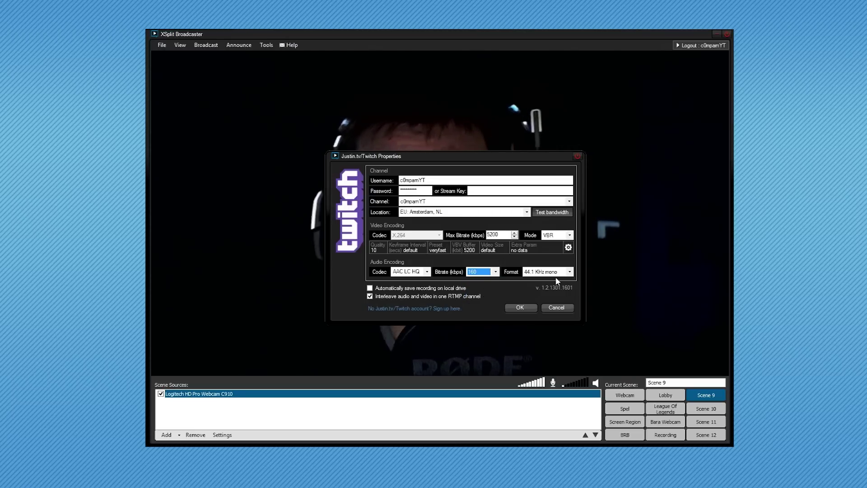
pyautogui.click(570, 272)
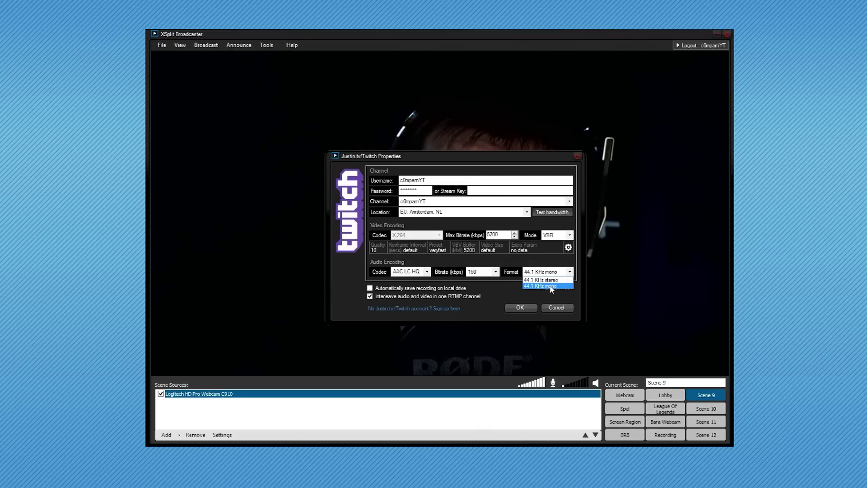
pyautogui.click(556, 286)
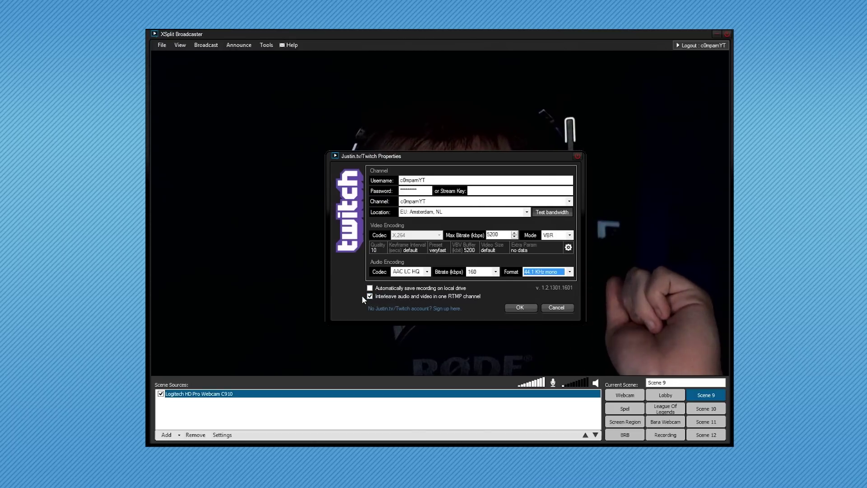
pyautogui.click(568, 247)
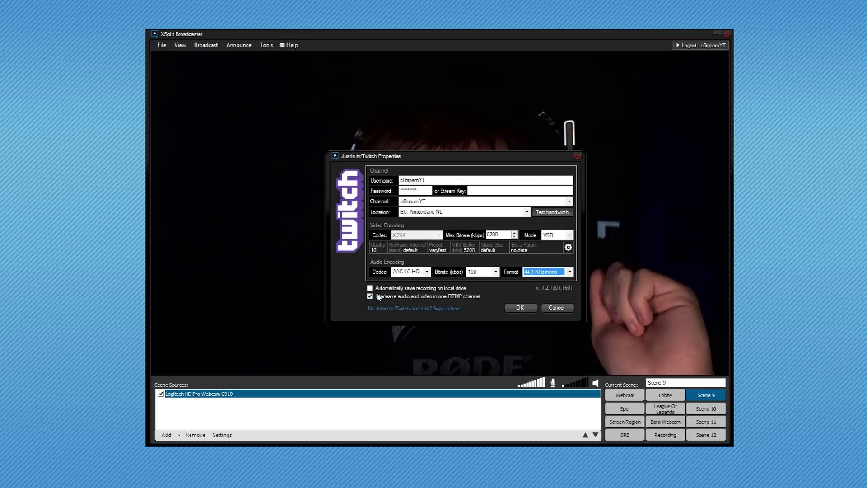
# Open the Twitch channel's video encoding setup and set the quality to 10.
pyautogui.click(568, 247)
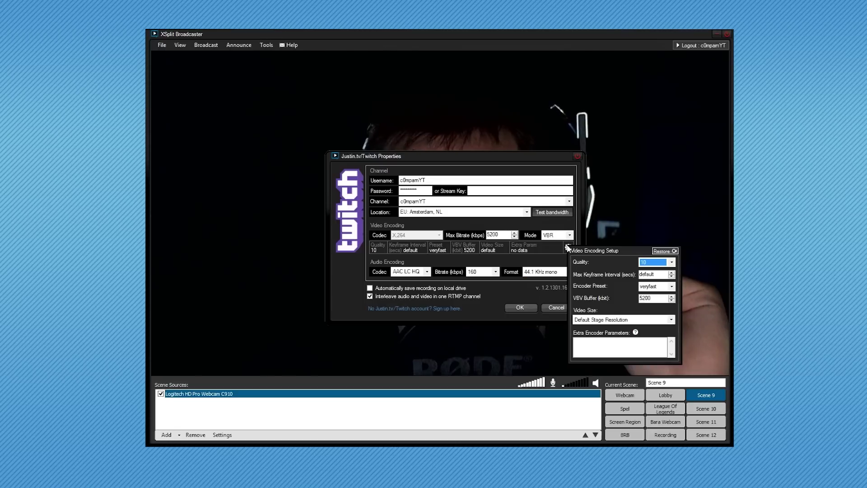
pyautogui.click(662, 263)
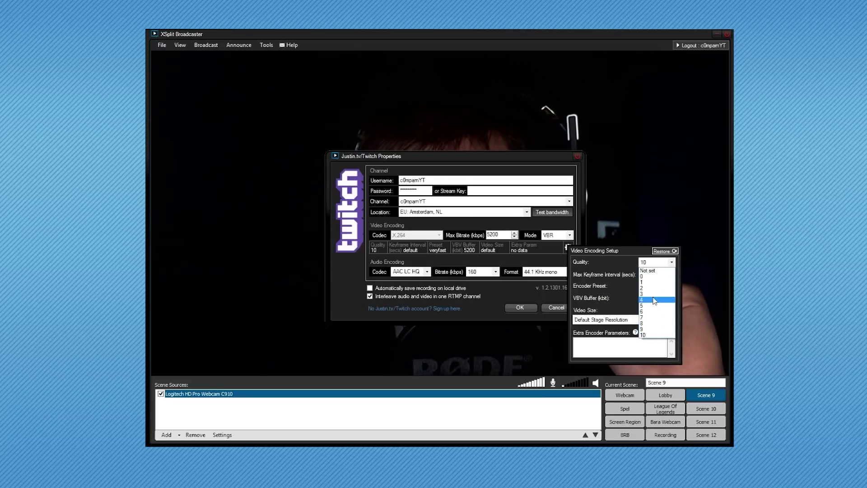
pyautogui.click(644, 335)
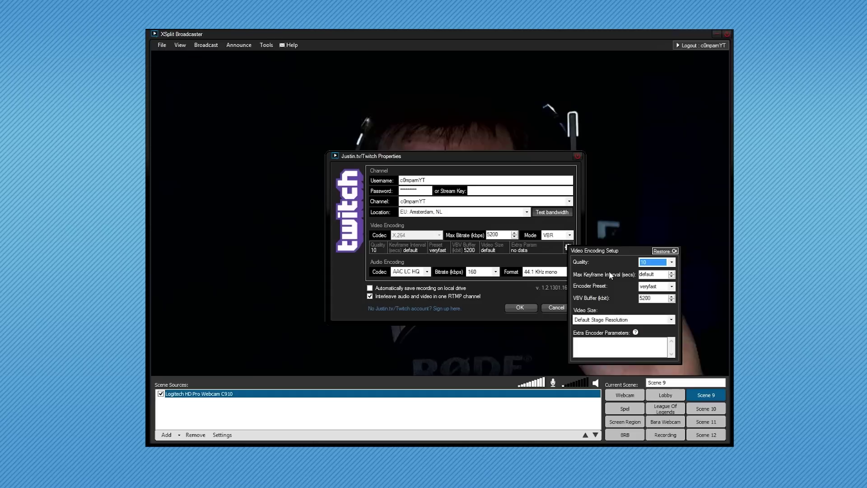
pyautogui.click(656, 264)
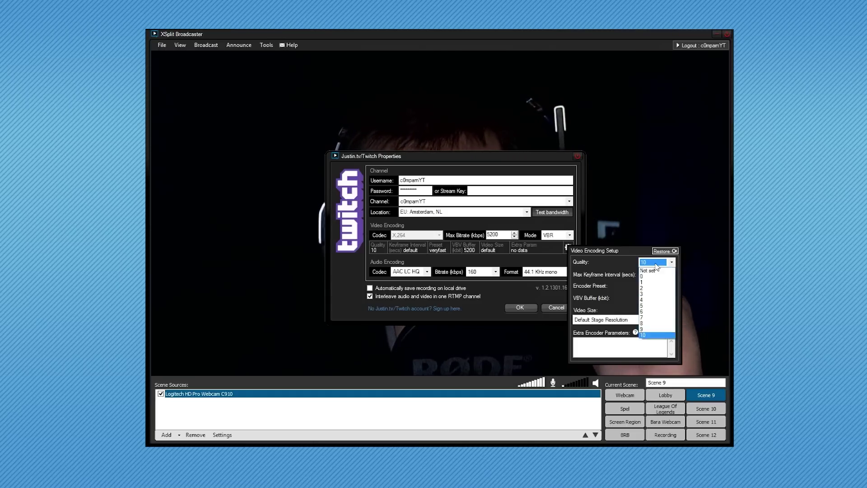
pyautogui.click(656, 263)
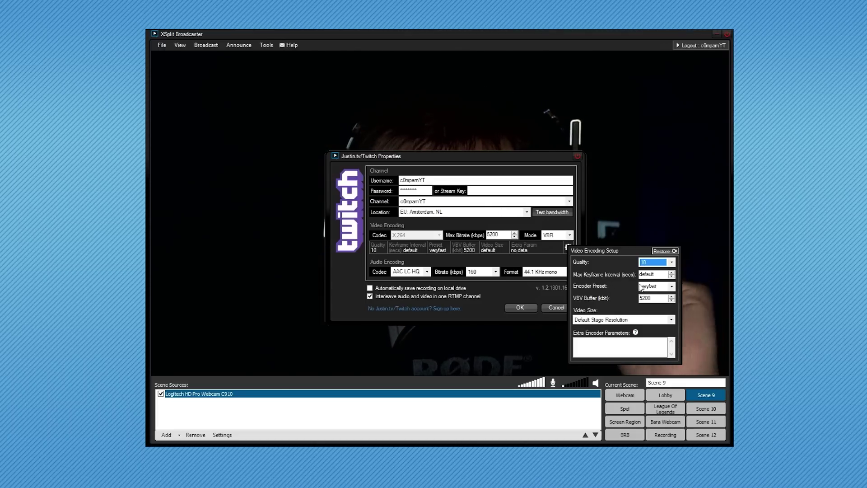
# Set the encoder preset to veryfast after reviewing the presets, and confirm the Twitch properties.
pyautogui.click(672, 287)
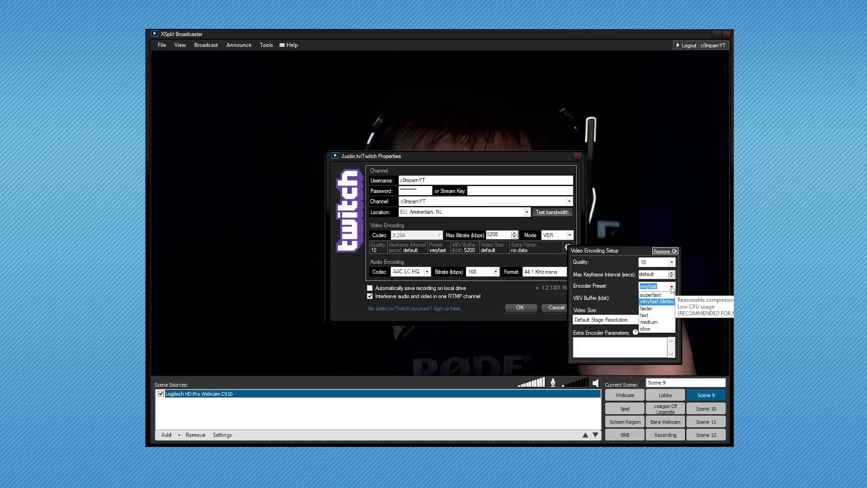
pyautogui.click(671, 287)
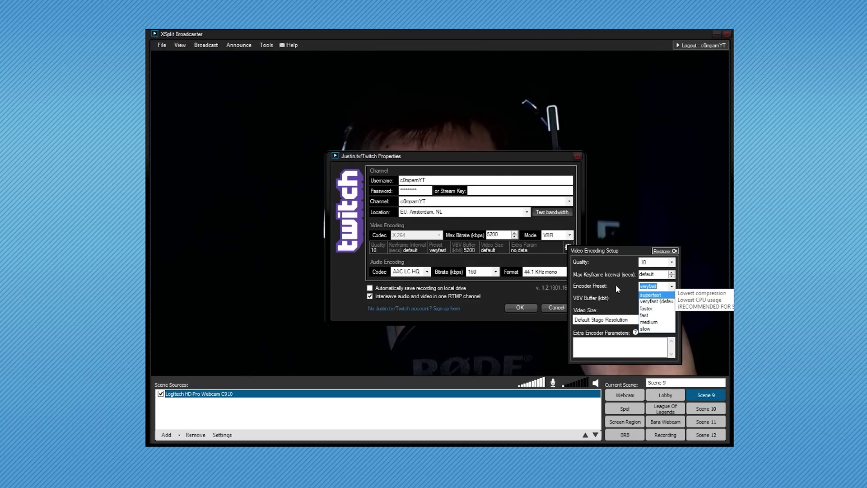
pyautogui.click(606, 290)
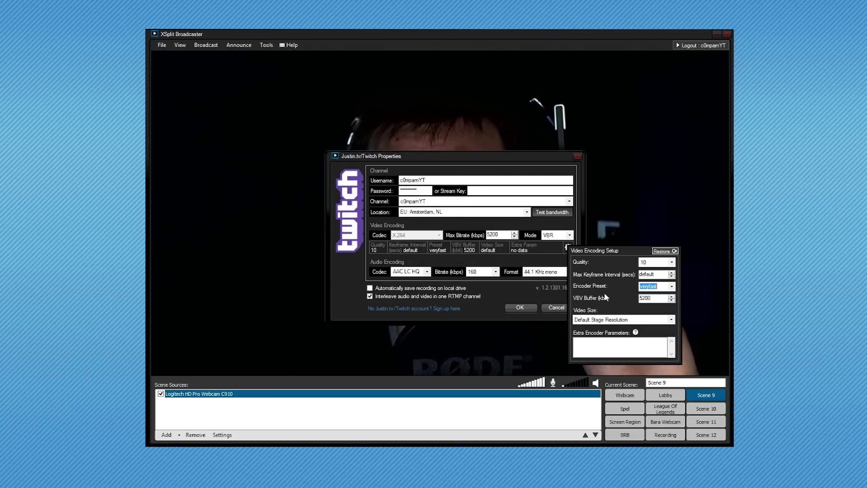
pyautogui.click(672, 287)
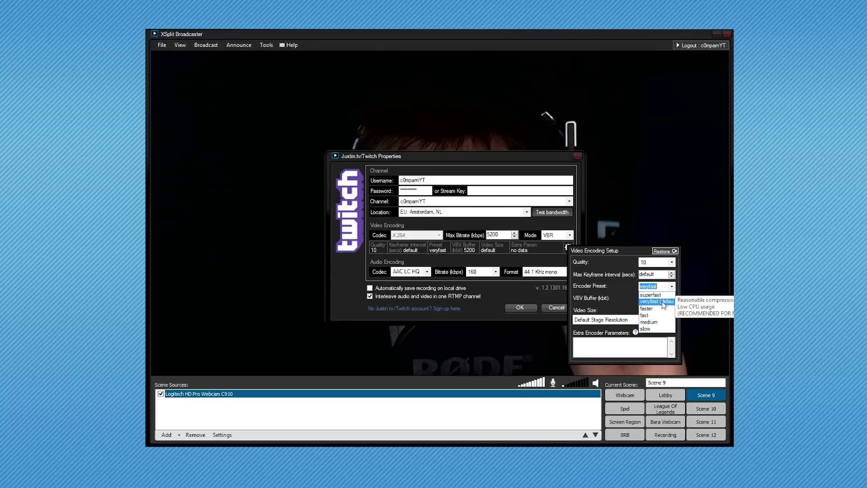
pyautogui.click(659, 301)
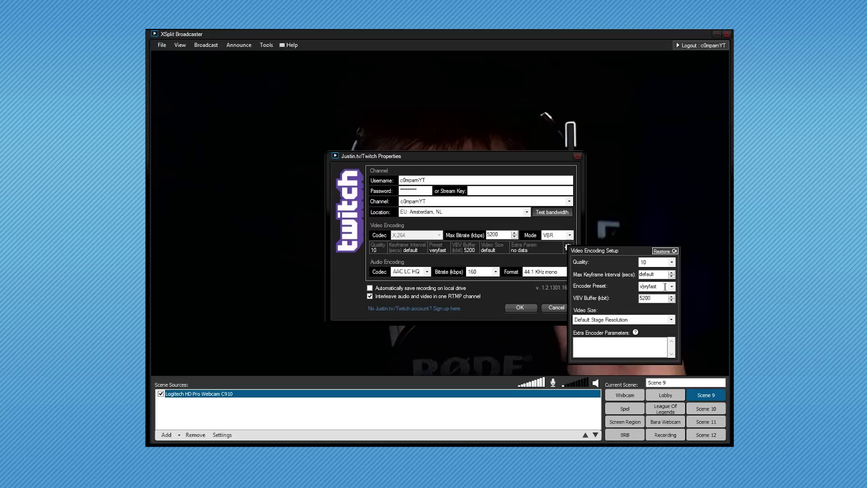
pyautogui.click(665, 287)
pyautogui.click(676, 288)
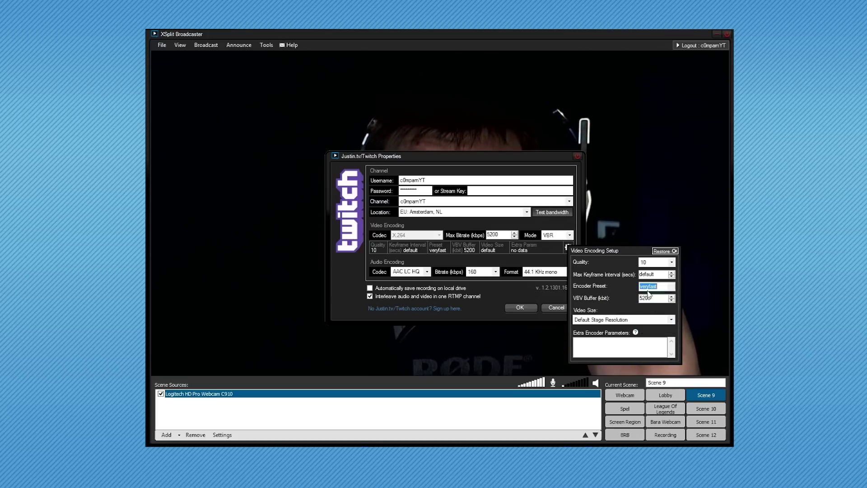
pyautogui.click(524, 271)
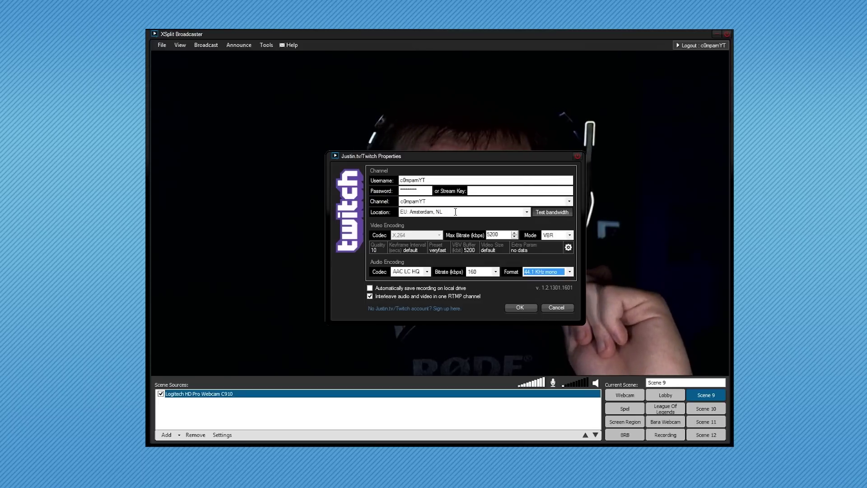
pyautogui.click(526, 310)
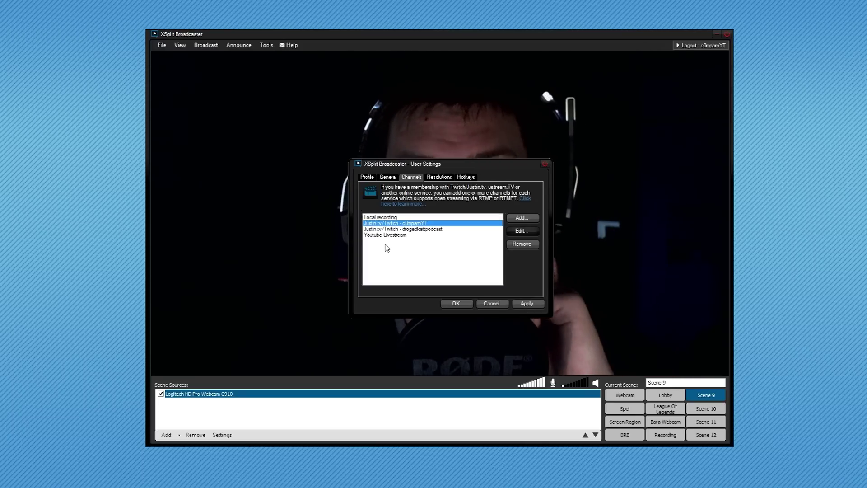
# Reopen the first Twitch channel's properties to check the option for automatically saving recordings on the local drive, and close them.
pyautogui.click(389, 218)
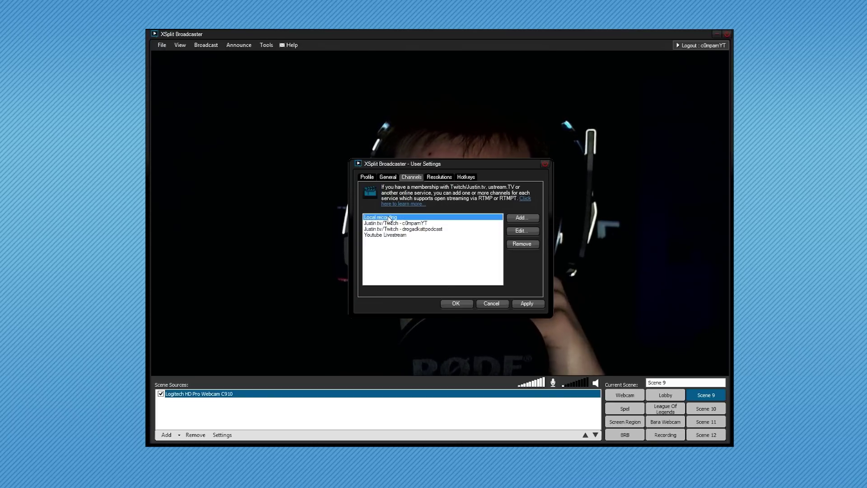
pyautogui.click(387, 223)
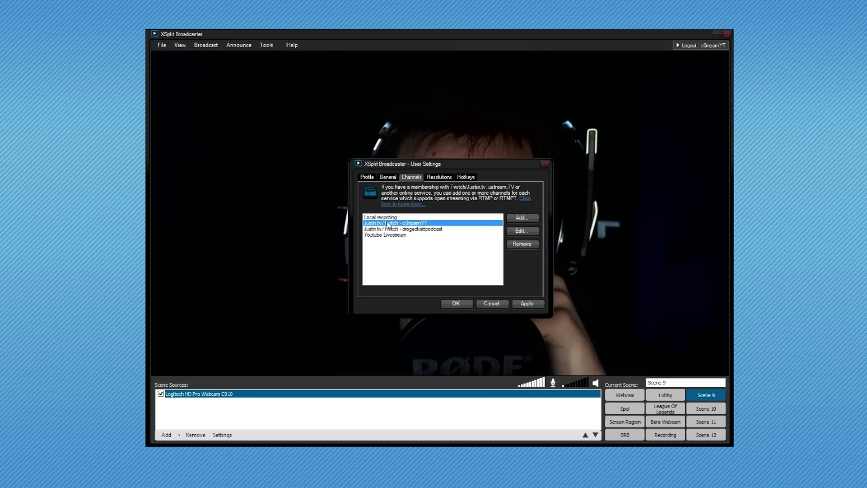
pyautogui.click(511, 231)
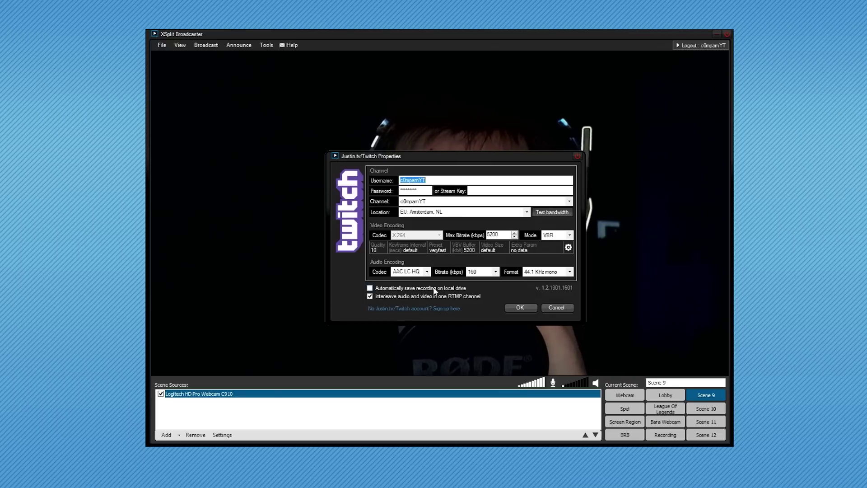
pyautogui.click(523, 308)
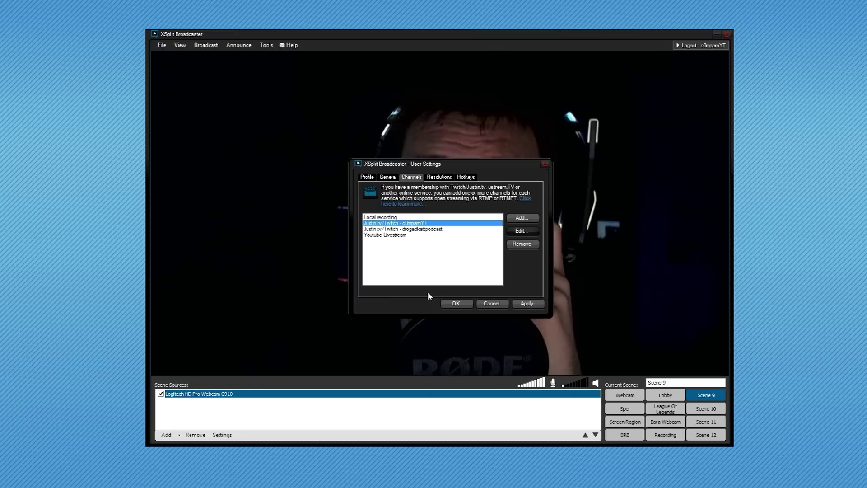
# Open the Local recording channel's properties and examine its maximum bitrate, mode choices and video encoding setup.
pyautogui.click(394, 217)
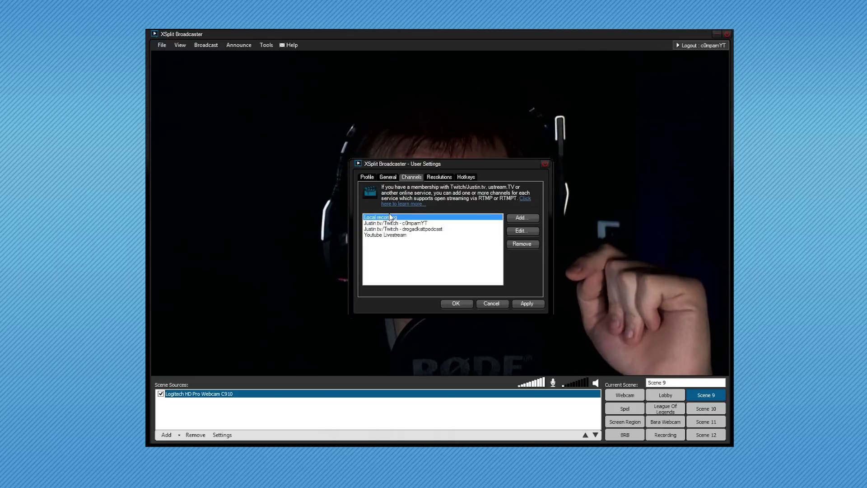
pyautogui.click(532, 229)
pyautogui.moveTo(404, 184); pyautogui.dragTo(506, 163)
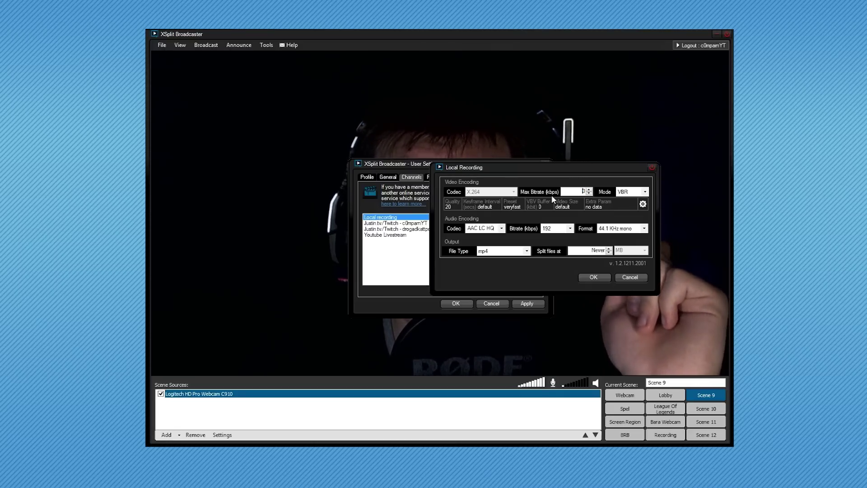
pyautogui.doubleClick(570, 191)
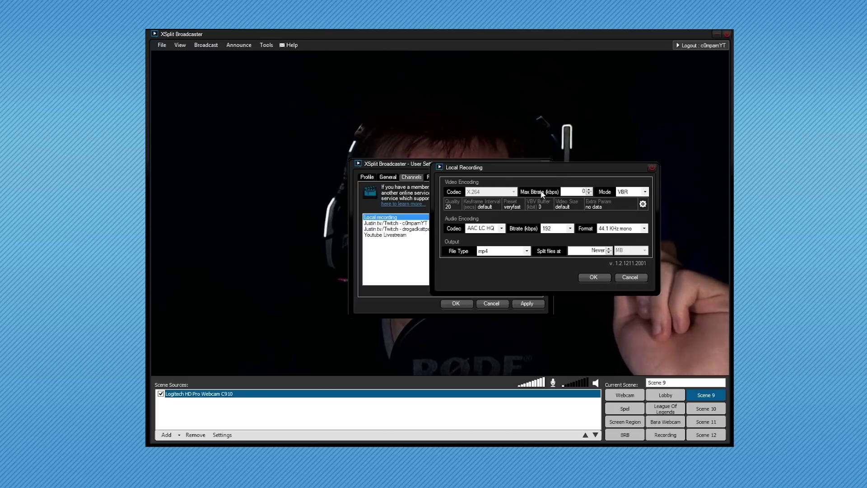
pyautogui.click(631, 192)
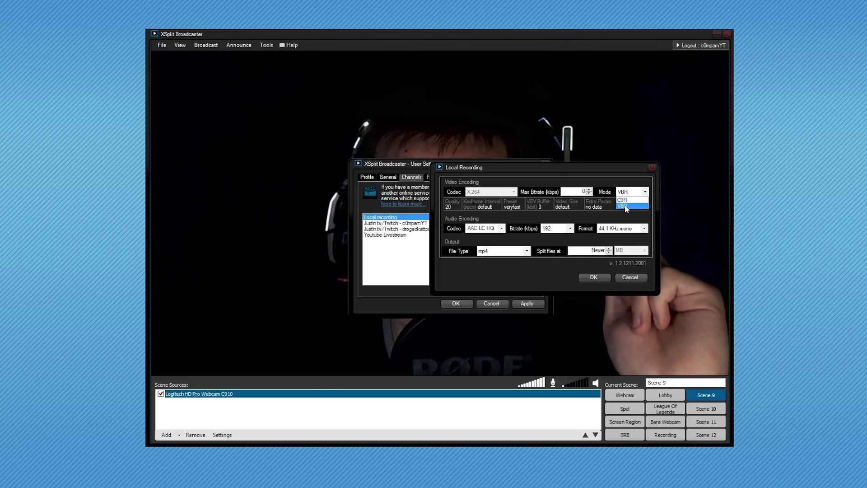
pyautogui.click(643, 203)
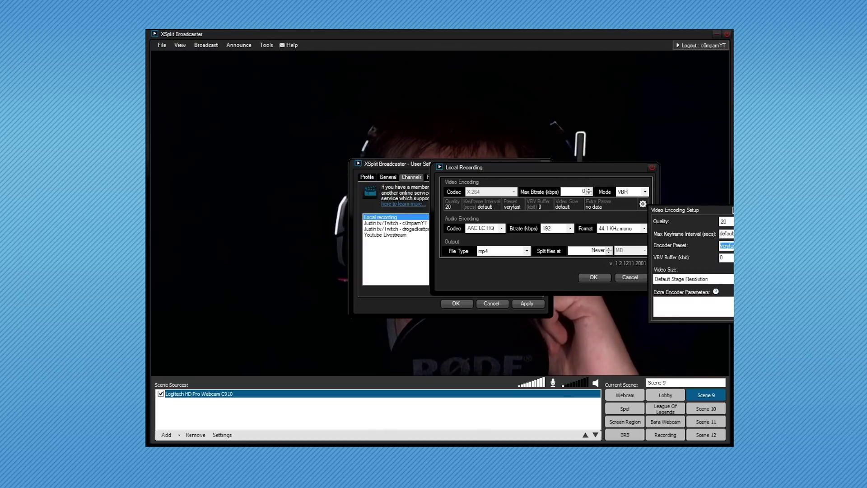
pyautogui.hotkey('alt', 'Down')
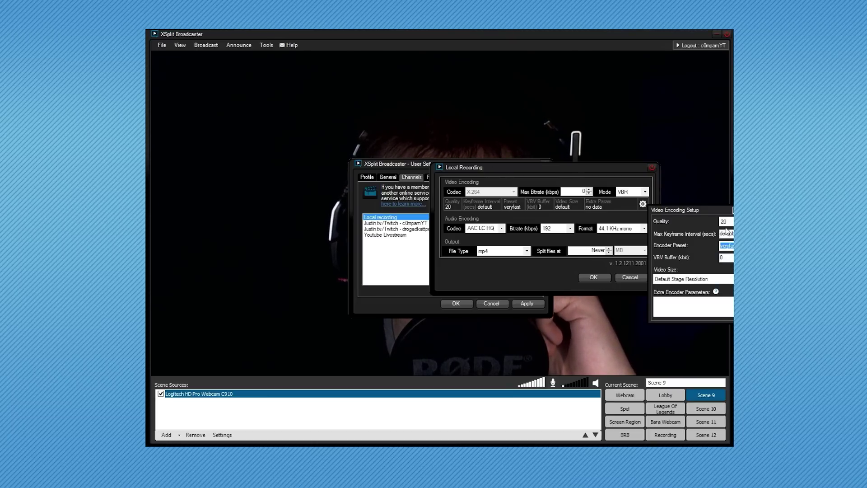
pyautogui.click(539, 207)
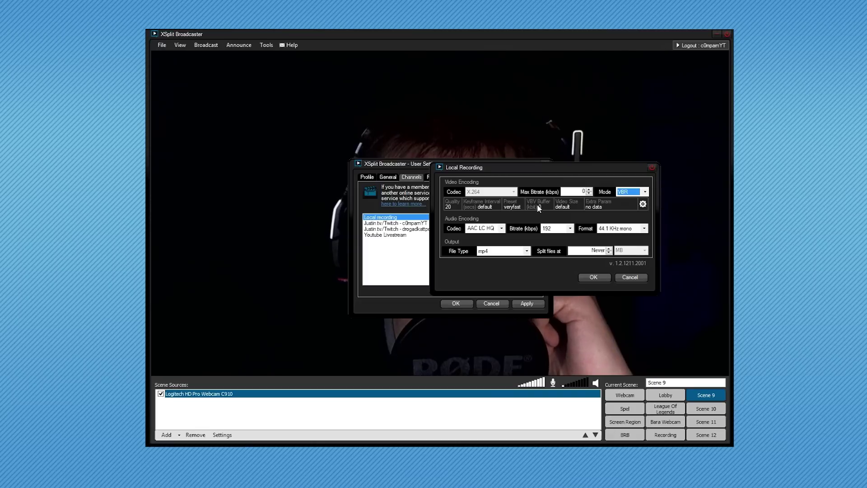
# Configure the local recording's audio encoding with the AAC LC HQ codec, 192 kbps bitrate and 44.1 KHz mono format.
pyautogui.click(485, 228)
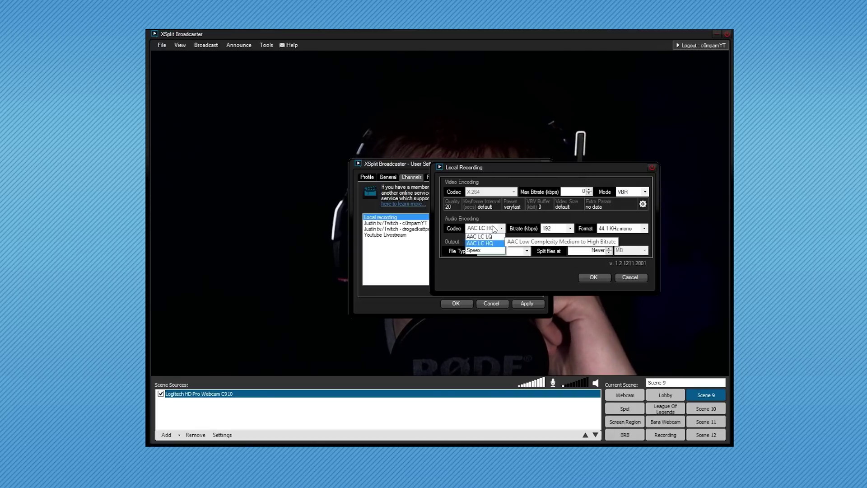
pyautogui.click(488, 244)
pyautogui.click(563, 228)
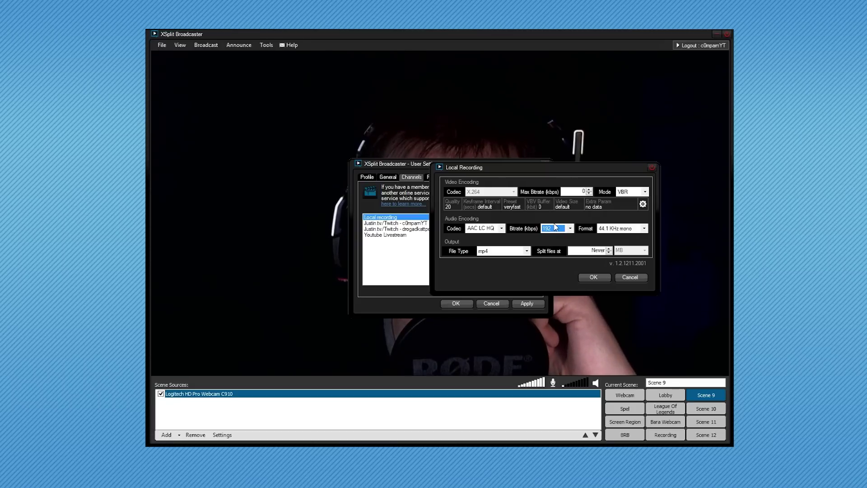
pyautogui.click(645, 232)
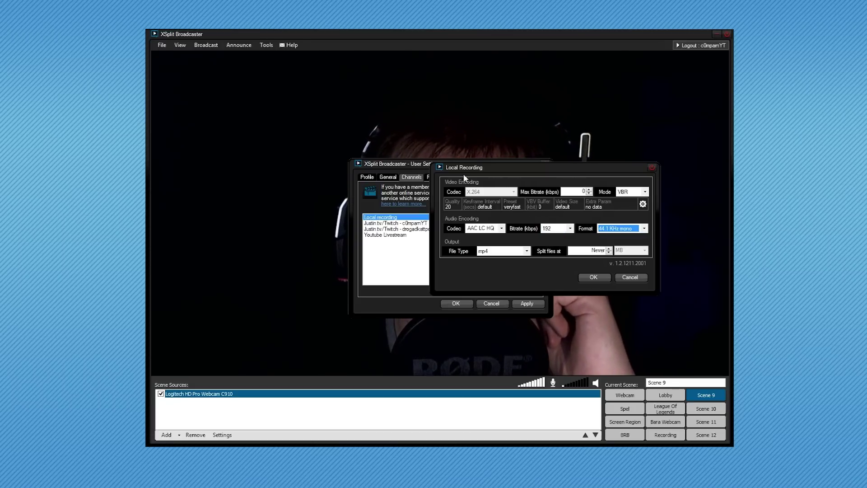
# Set the local recording's output file type to mp4 with file splitting at Never, and save the user settings.
pyautogui.click(499, 252)
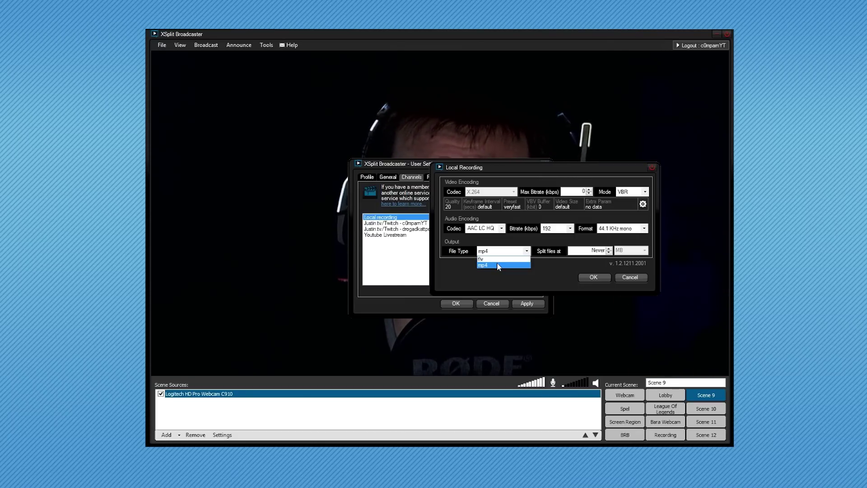
pyautogui.click(497, 264)
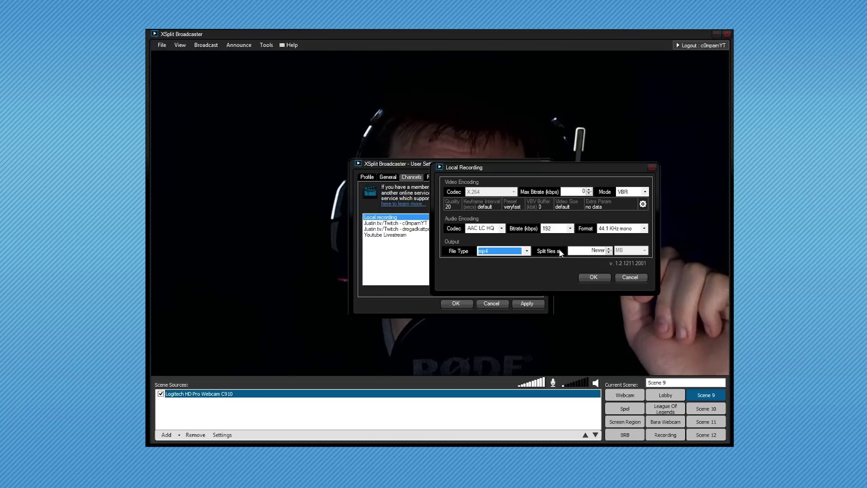
pyautogui.click(609, 250)
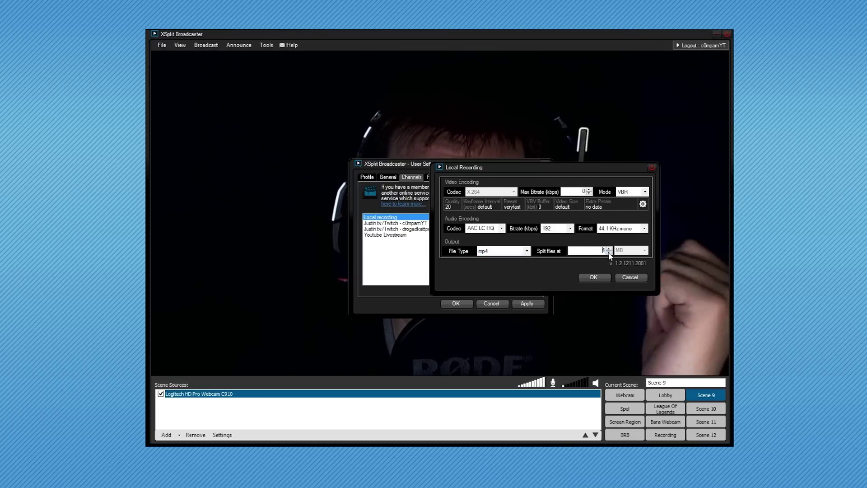
pyautogui.click(609, 253)
pyautogui.click(591, 276)
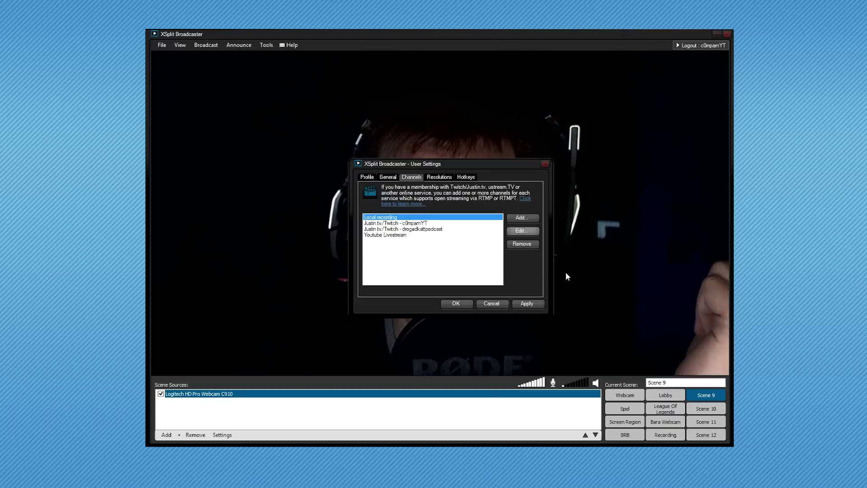
pyautogui.click(445, 300)
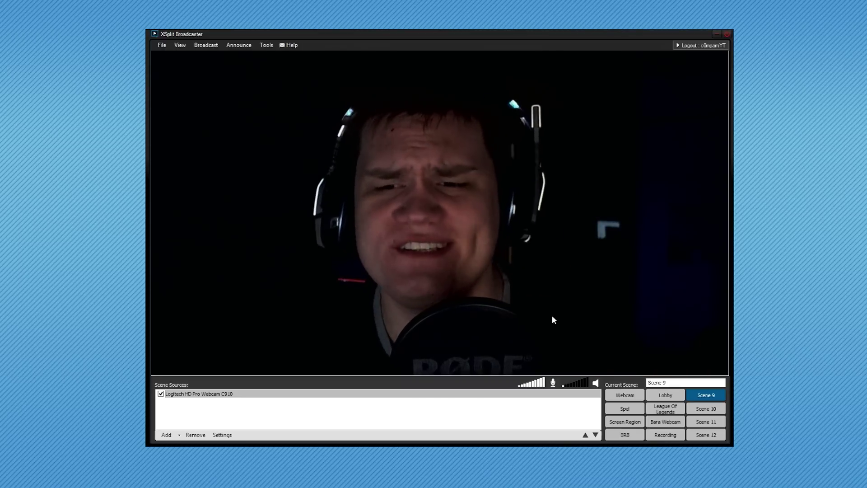
pyautogui.click(565, 393)
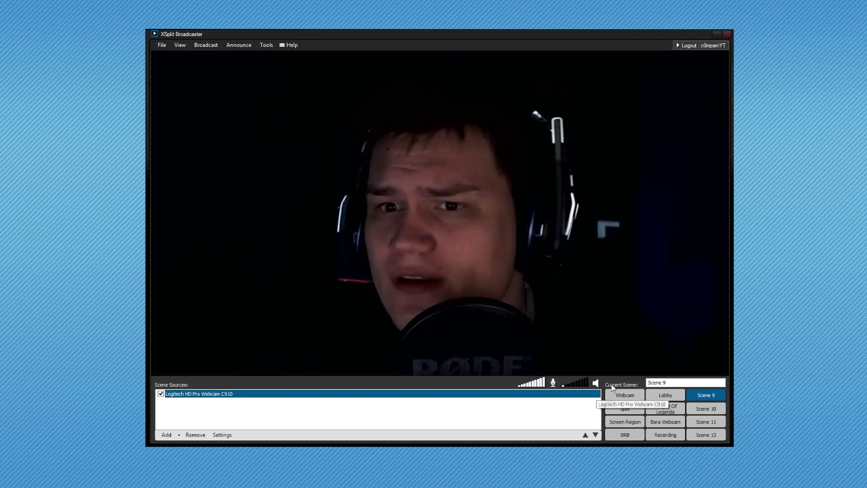
pyautogui.click(683, 261)
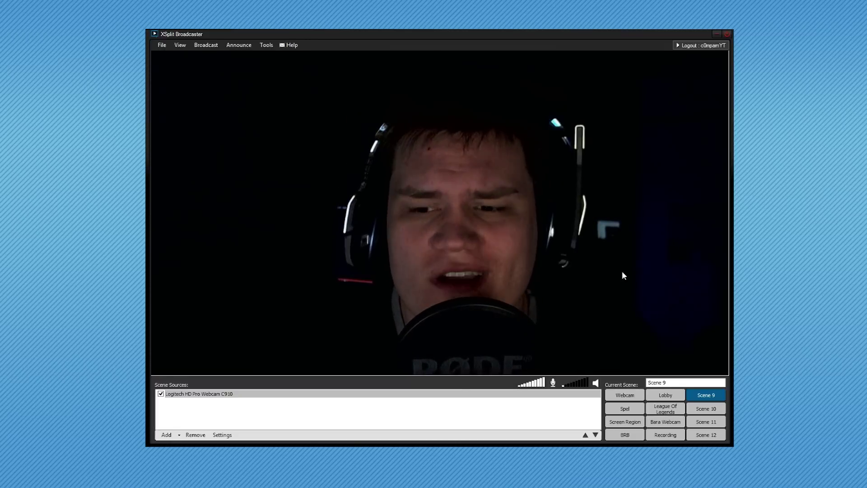
pyautogui.click(384, 393)
pyautogui.click(483, 372)
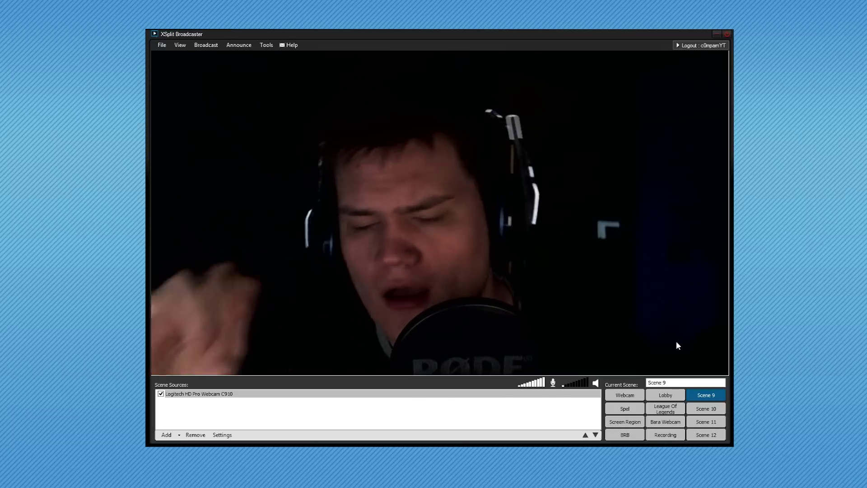
# Replace Scene 9's webcam source with a newly added Logitech HD Pro Webcam C910 camera, enlarged to fill the whole preview.
pyautogui.click(280, 391)
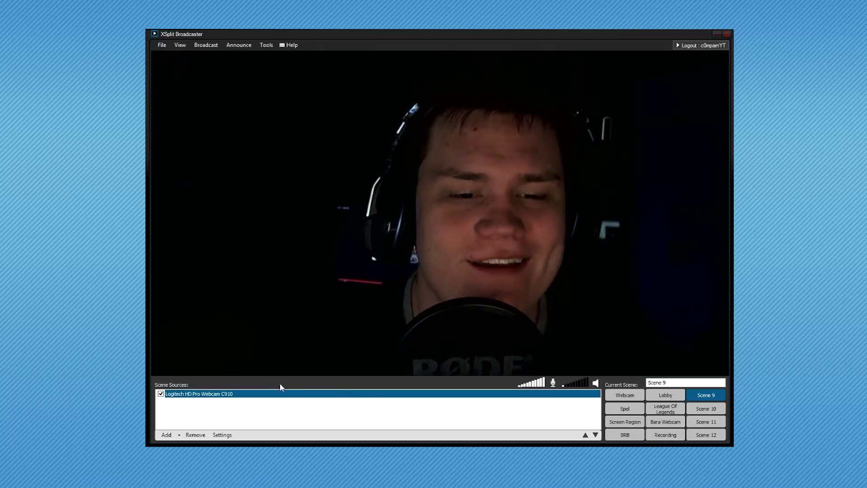
pyautogui.click(196, 435)
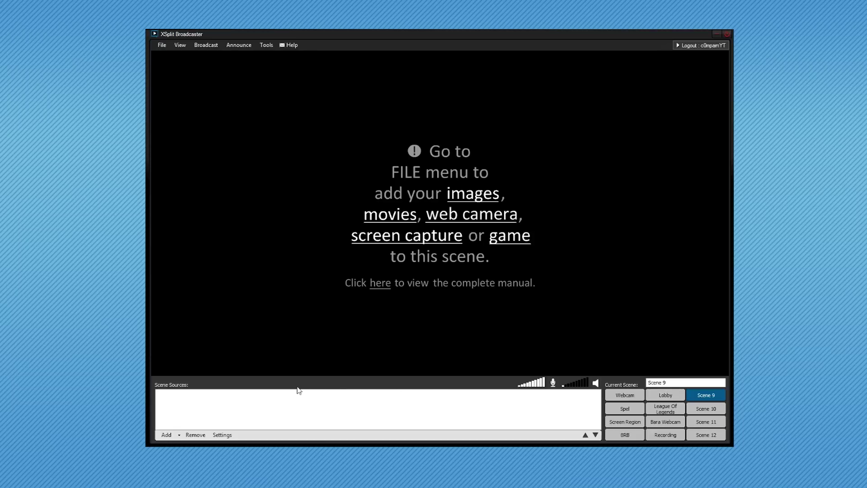
pyautogui.click(173, 435)
pyautogui.moveTo(250, 393)
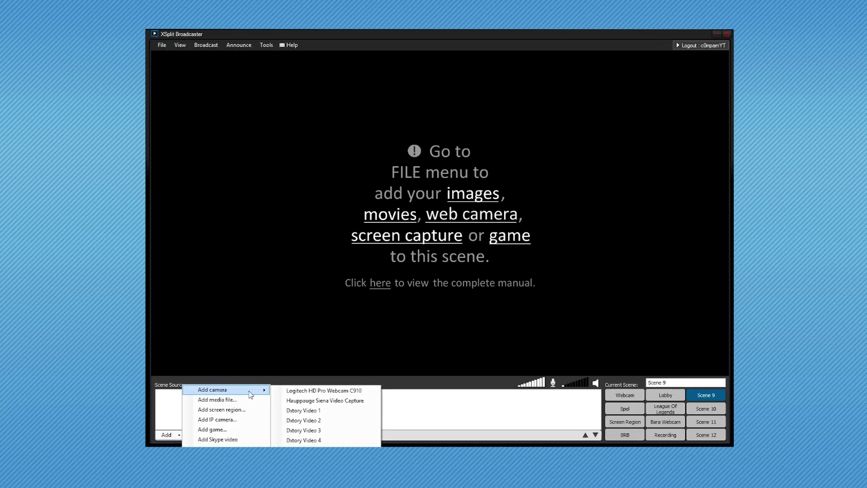
pyautogui.click(315, 391)
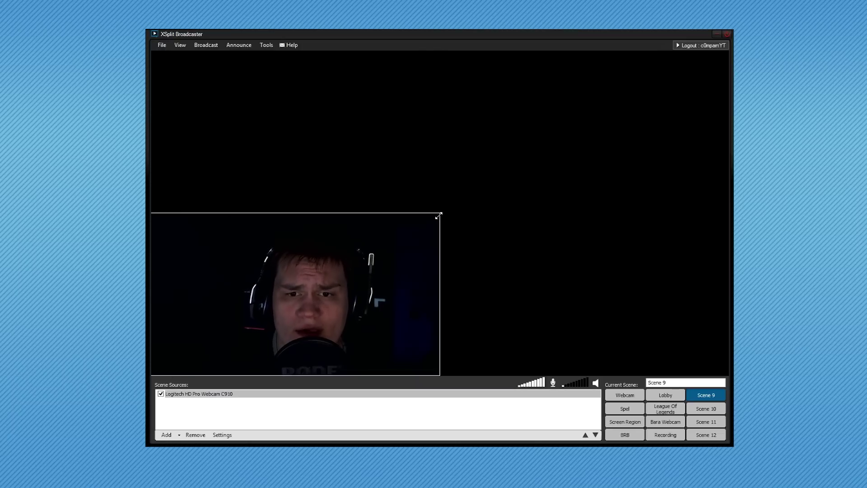
pyautogui.moveTo(438, 215); pyautogui.dragTo(728, 51)
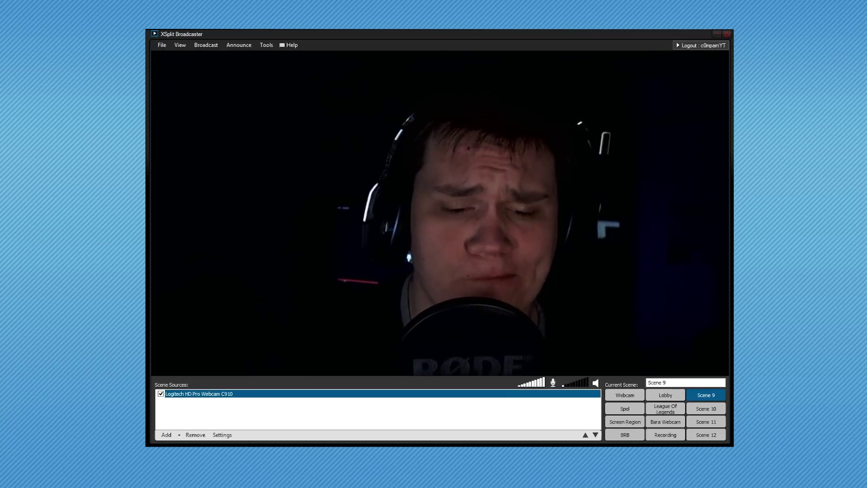
pyautogui.click(602, 323)
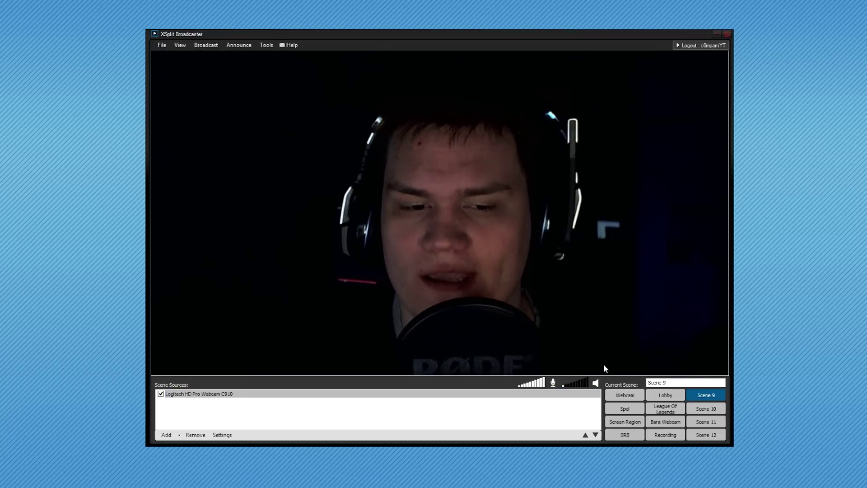
# Add the full 1920 x 1080 desktop as a screen region in Scene 9 and enlarge it to fill the preview.
pyautogui.click(168, 435)
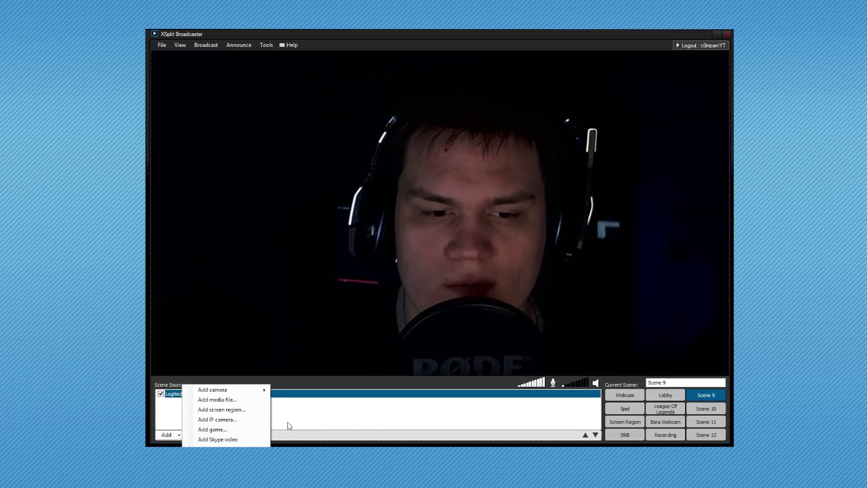
pyautogui.click(221, 409)
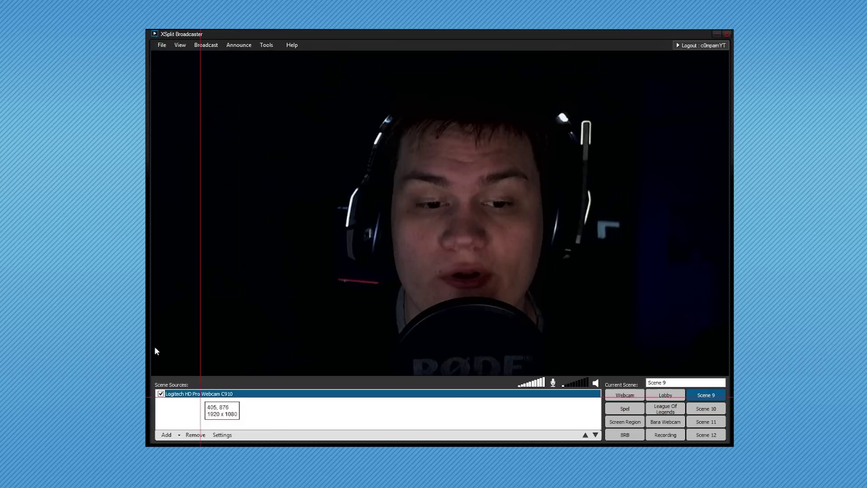
pyautogui.click(200, 397)
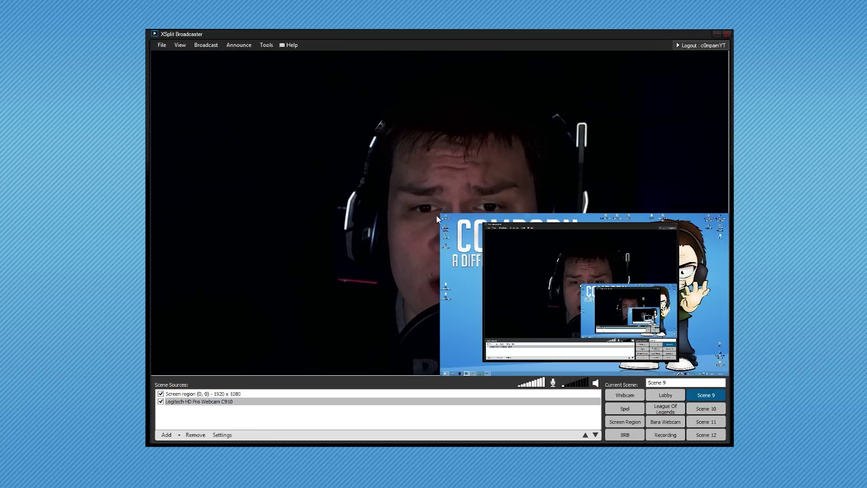
pyautogui.click(440, 215)
pyautogui.moveTo(441, 214); pyautogui.dragTo(154, 51)
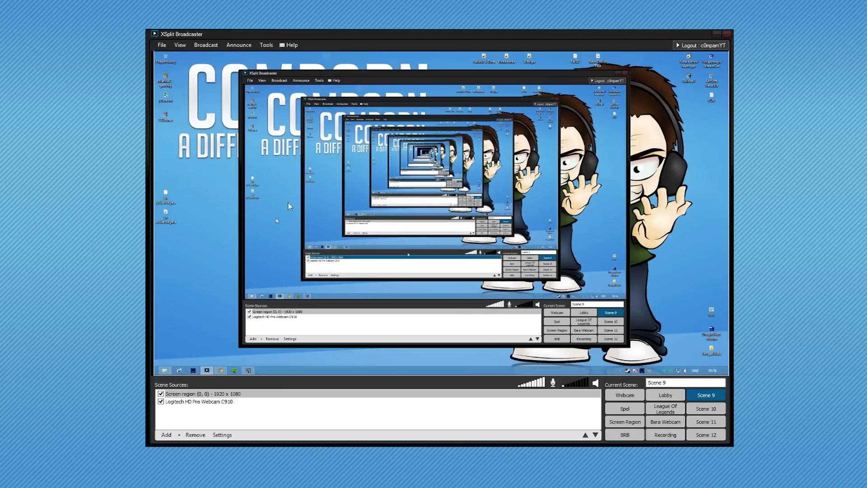
# Remove the screen region source from Scene 9.
pyautogui.click(208, 393)
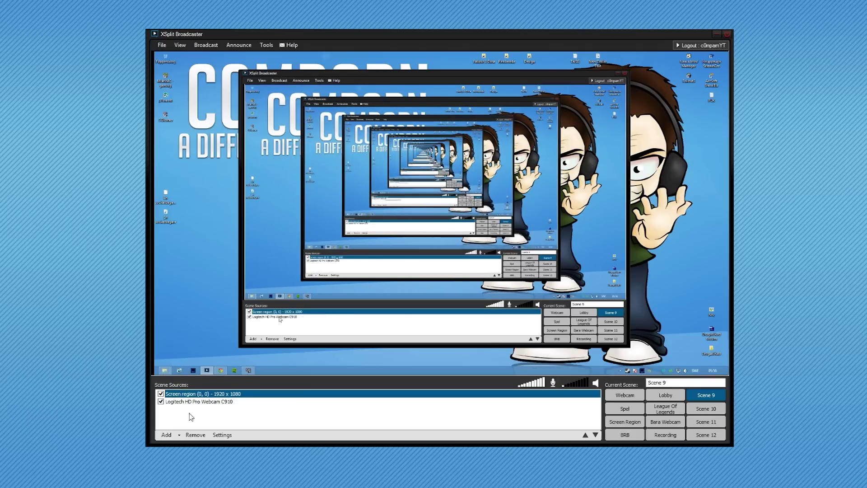
pyautogui.click(195, 434)
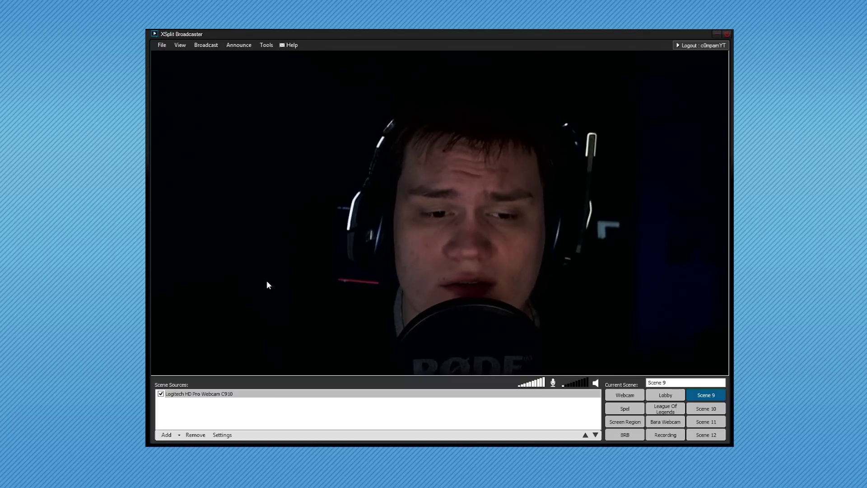
pyautogui.click(211, 309)
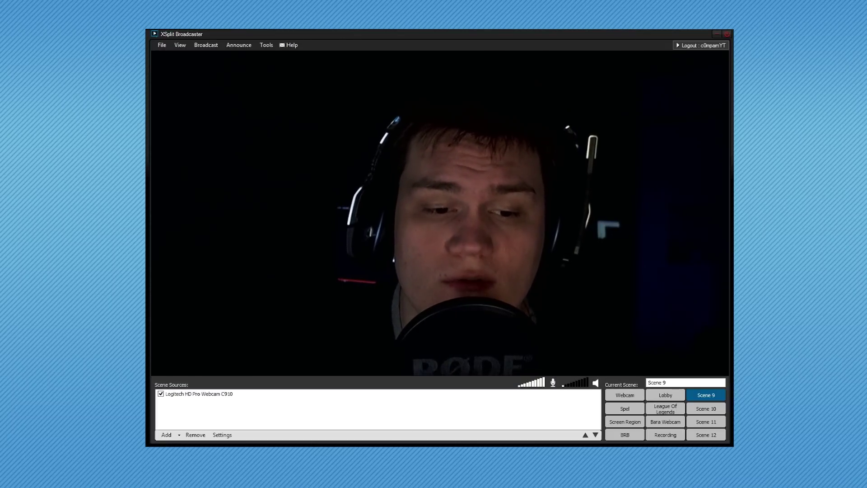
pyautogui.click(252, 364)
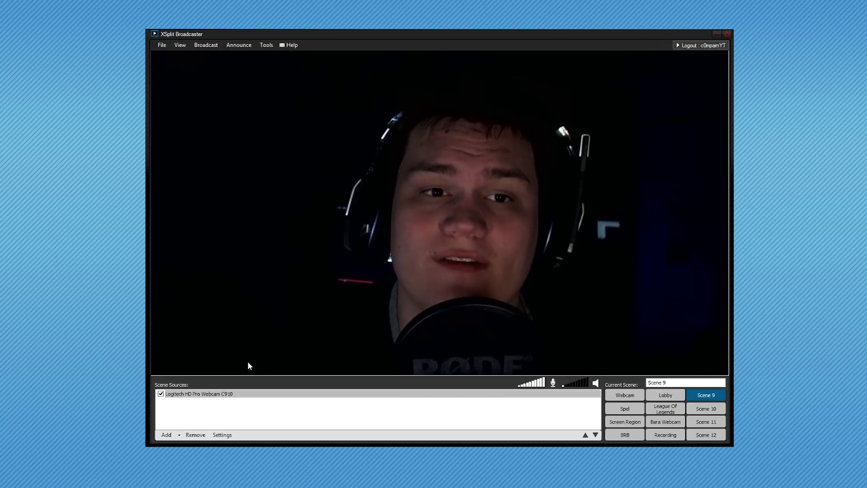
pyautogui.click(245, 362)
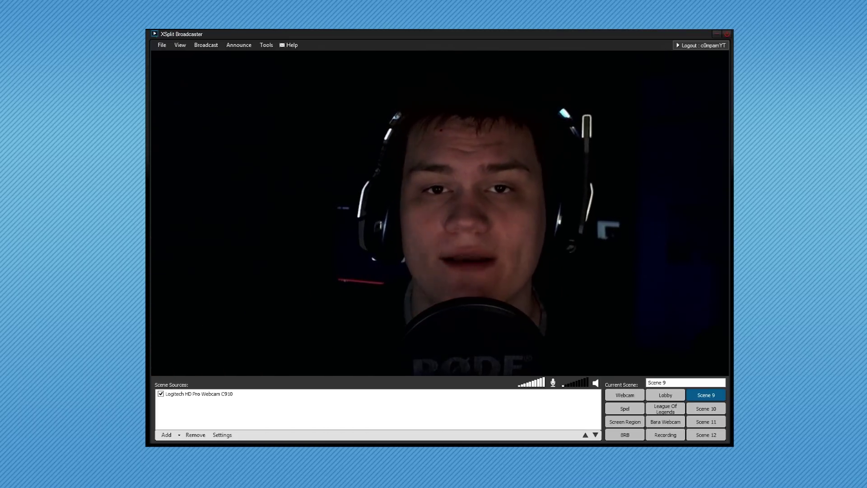
pyautogui.click(169, 117)
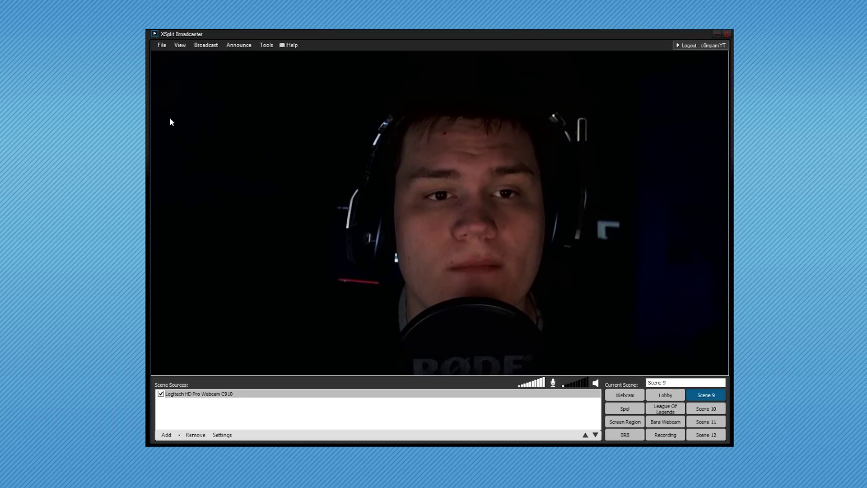
pyautogui.click(190, 75)
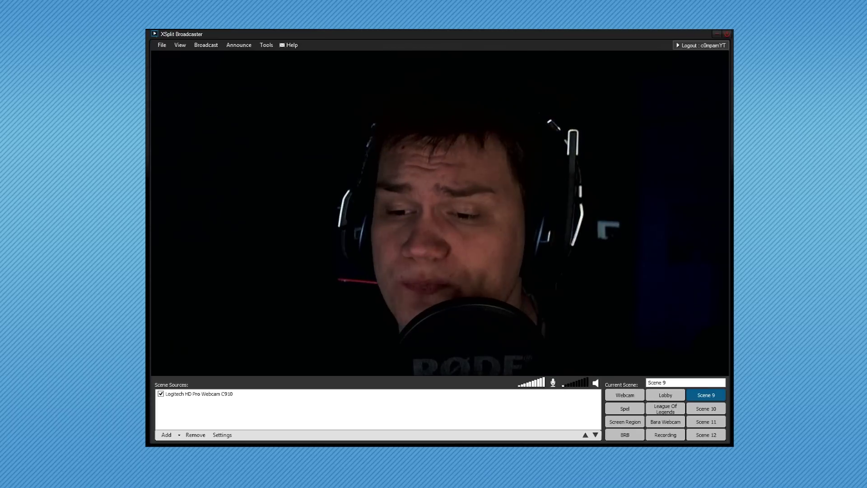
pyautogui.click(260, 68)
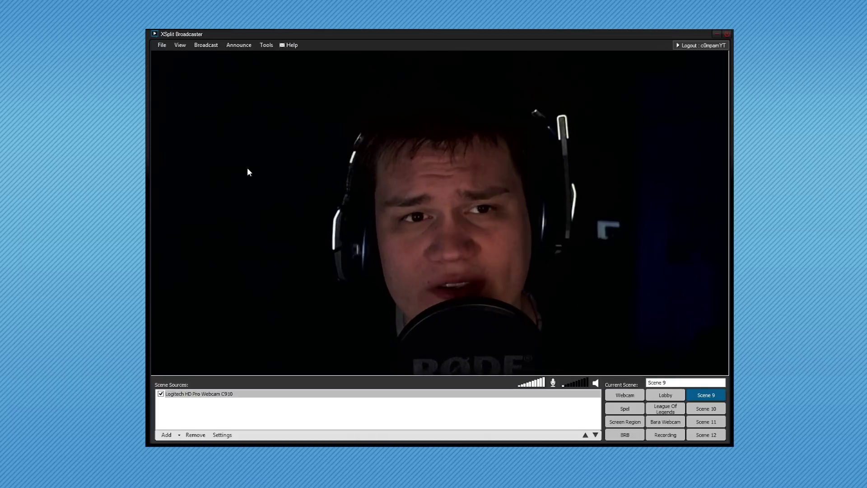
# Set the scene transition to Hole and try it by switching to the League Of Legends scene and back to Scene 9.
pyautogui.click(183, 47)
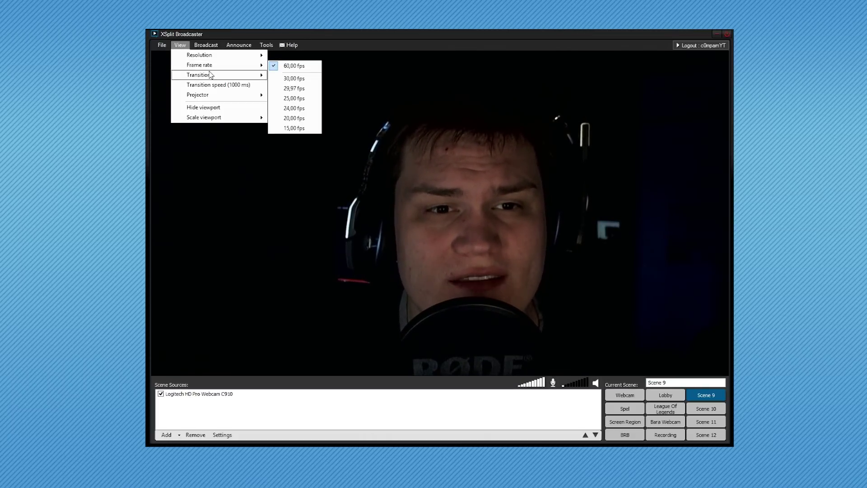
pyautogui.moveTo(217, 58)
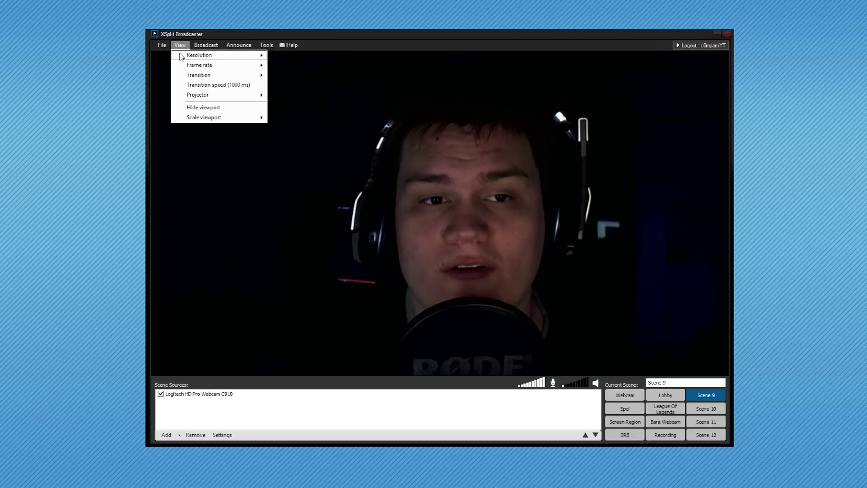
pyautogui.moveTo(181, 56)
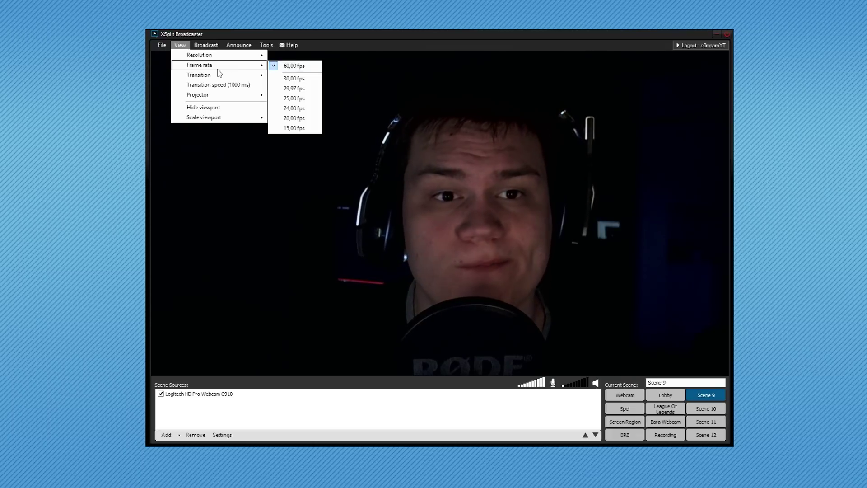
pyautogui.moveTo(214, 76)
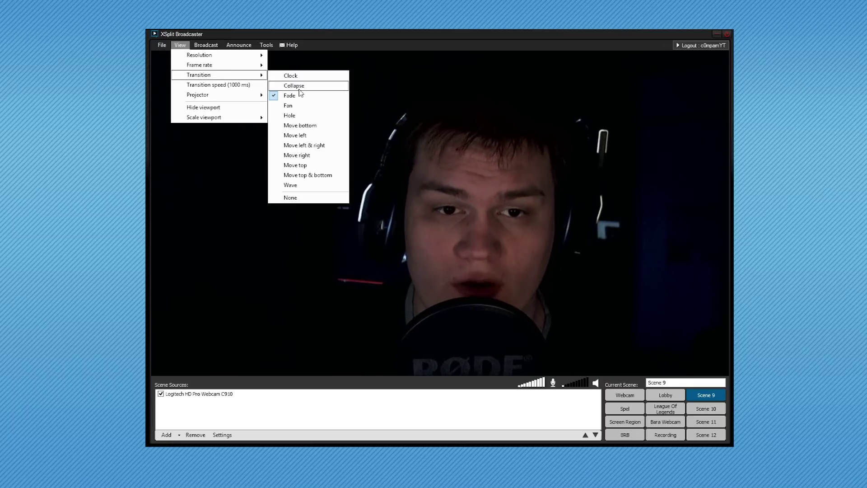
pyautogui.click(311, 119)
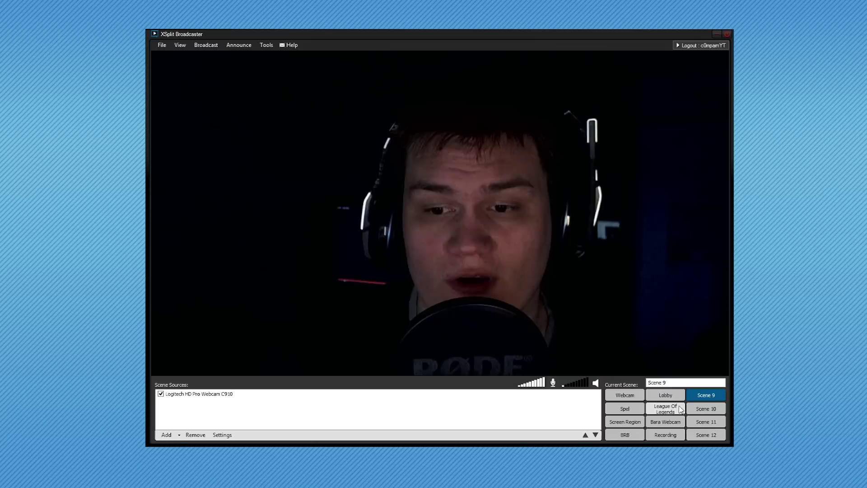
pyautogui.click(679, 405)
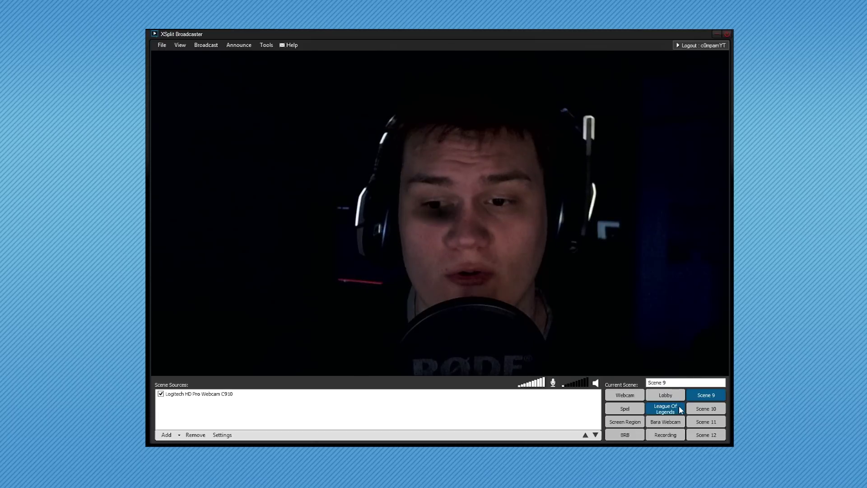
pyautogui.click(706, 395)
# Set the scene transition back to Fade.
pyautogui.click(181, 44)
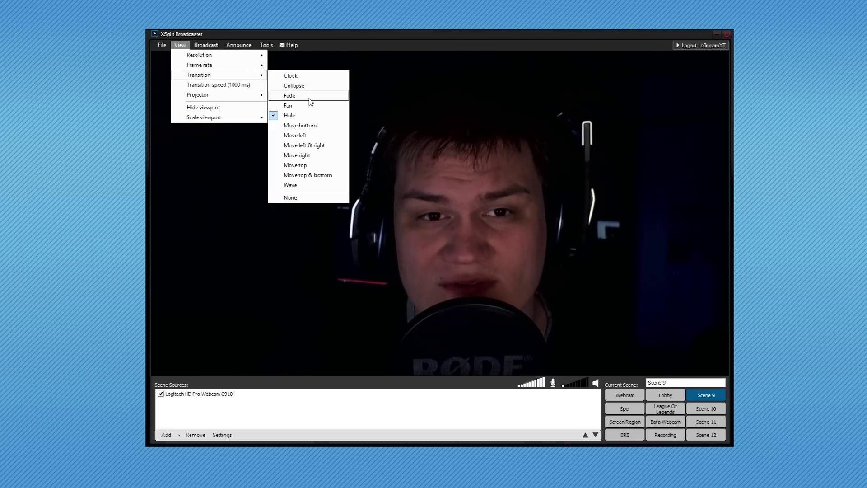
pyautogui.click(308, 97)
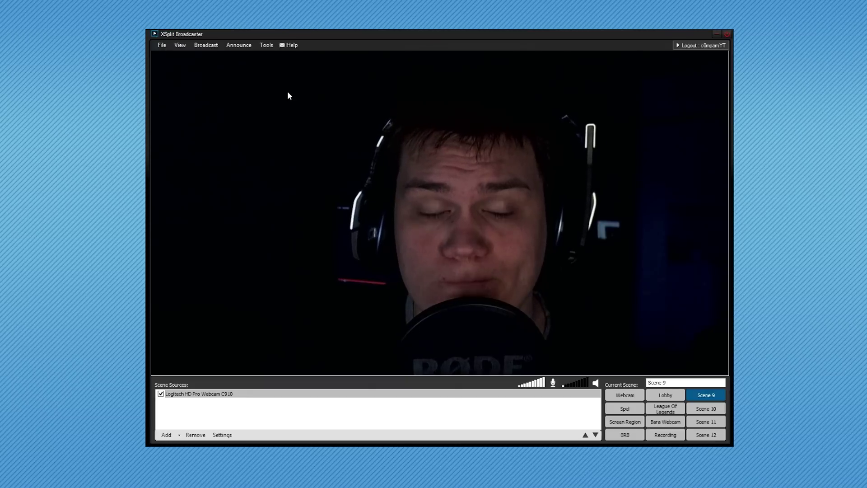